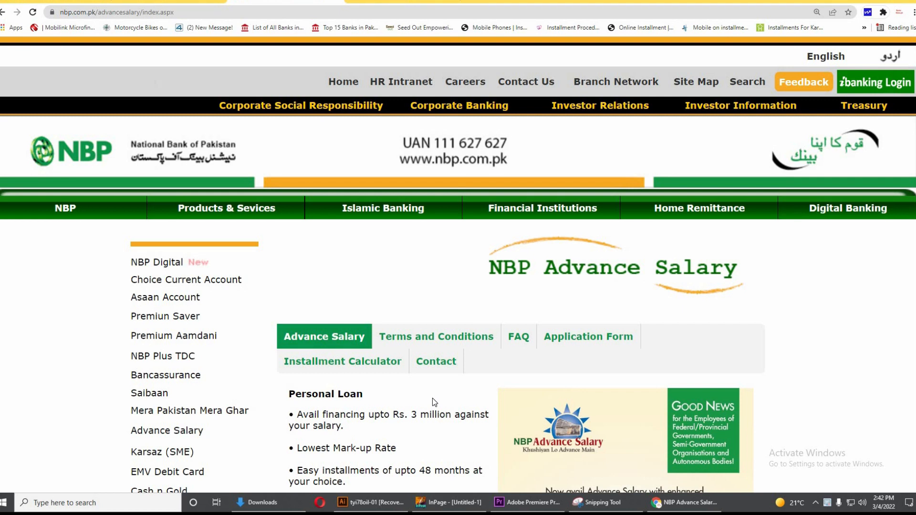
# Switch to the Advance Salary Application Form tab and scroll through its blank fields
pyautogui.scroll(-3, 448, 389)
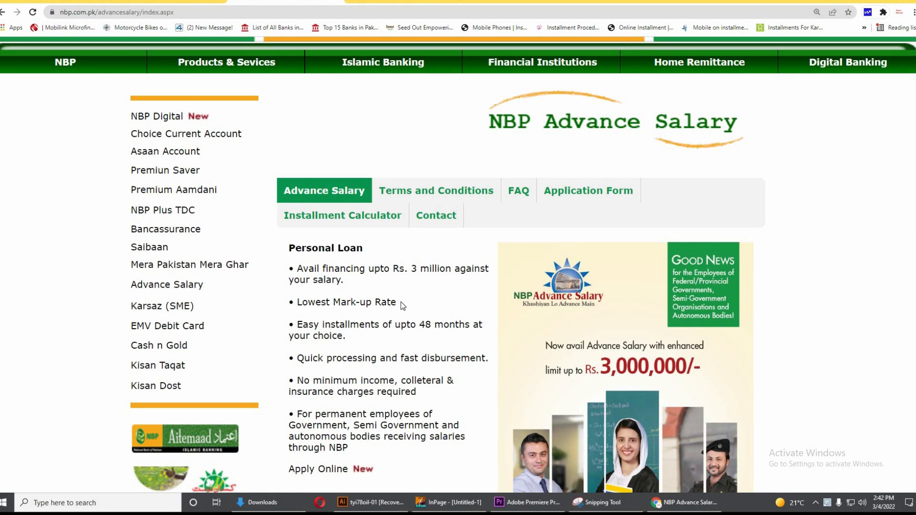
pyautogui.scroll(1, 401, 305)
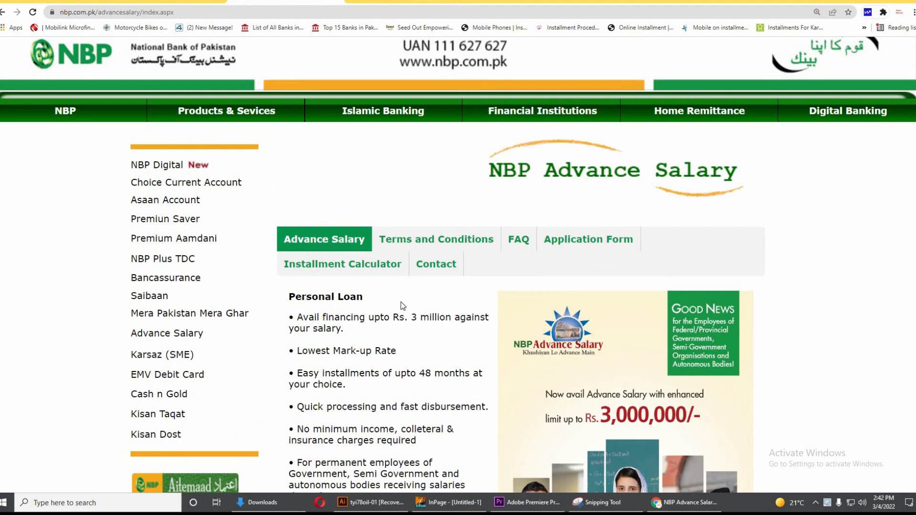
pyautogui.scroll(-1, 401, 302)
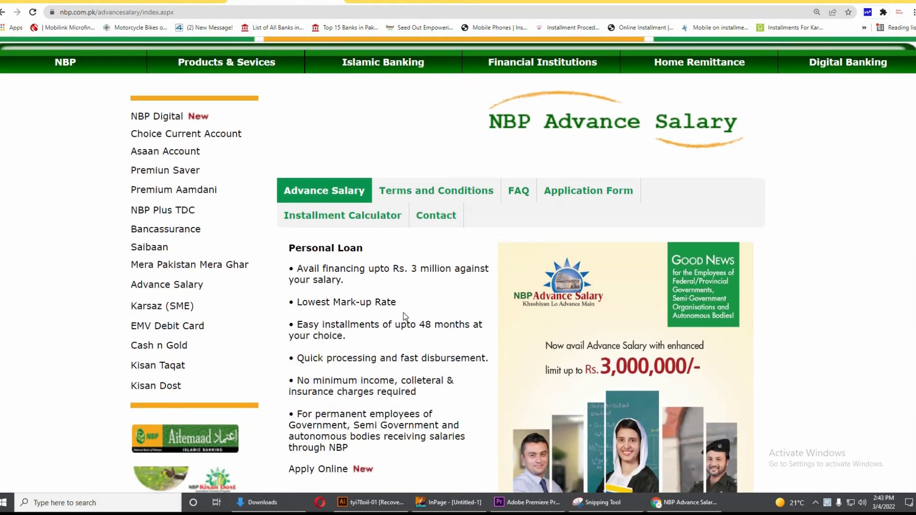
pyautogui.scroll(-2, 403, 313)
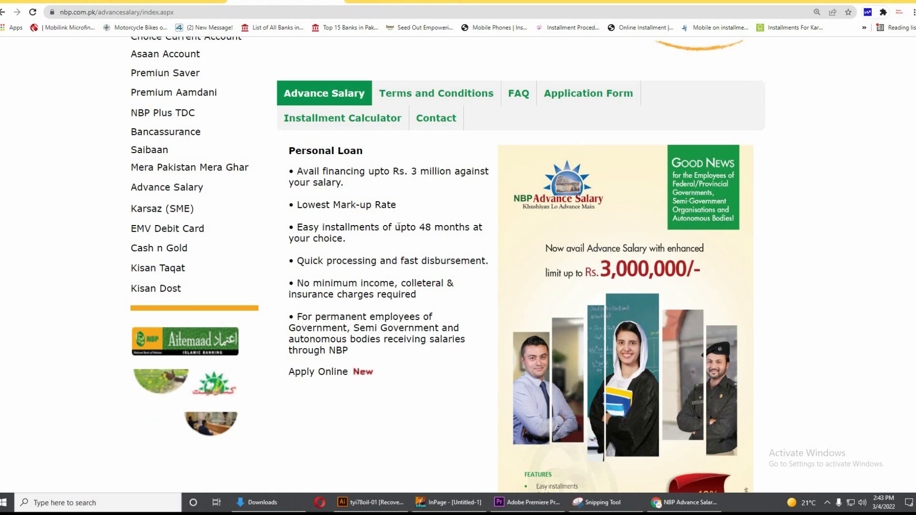
pyautogui.scroll(3, 399, 227)
pyautogui.click(381, 1)
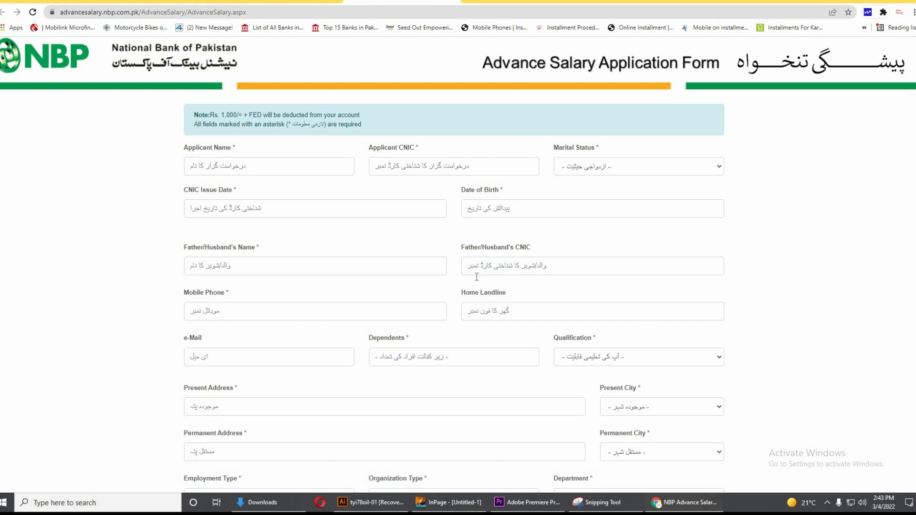
pyautogui.scroll(-2, 470, 265)
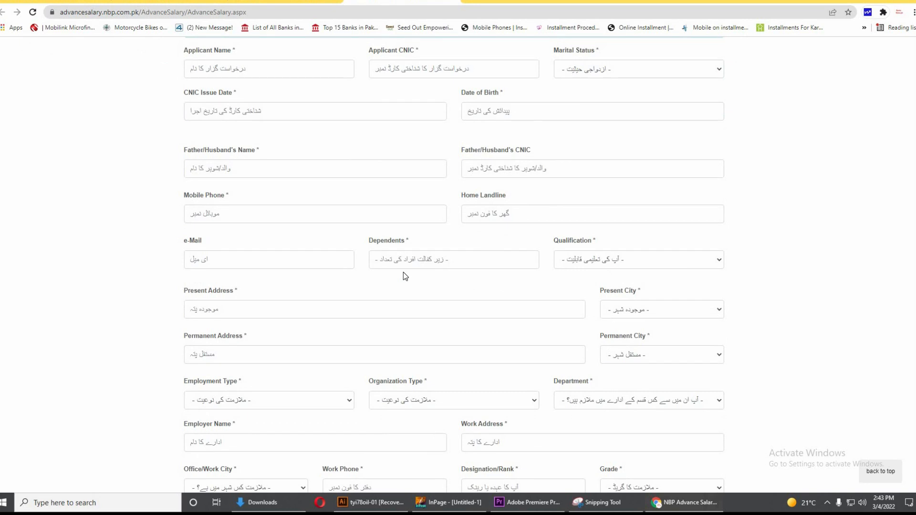
pyautogui.scroll(-1, 391, 327)
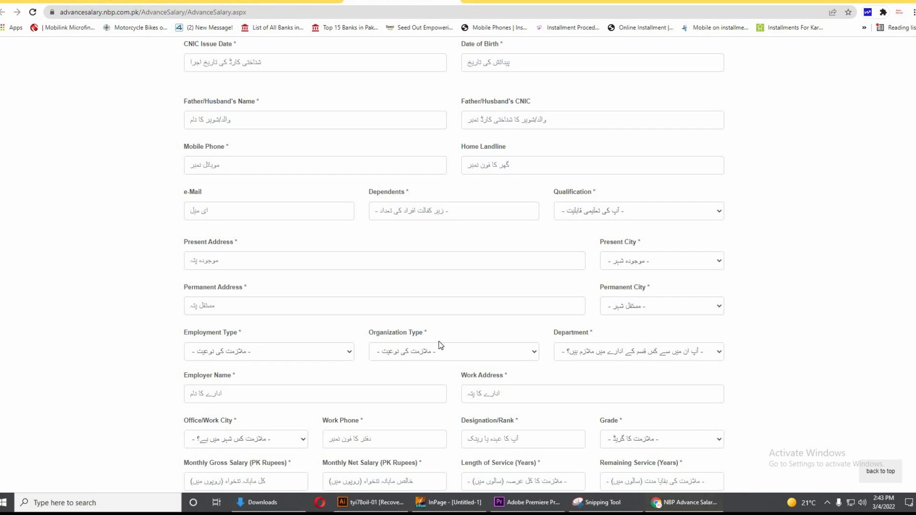
pyautogui.scroll(-2, 440, 345)
pyautogui.scroll(5, 399, 260)
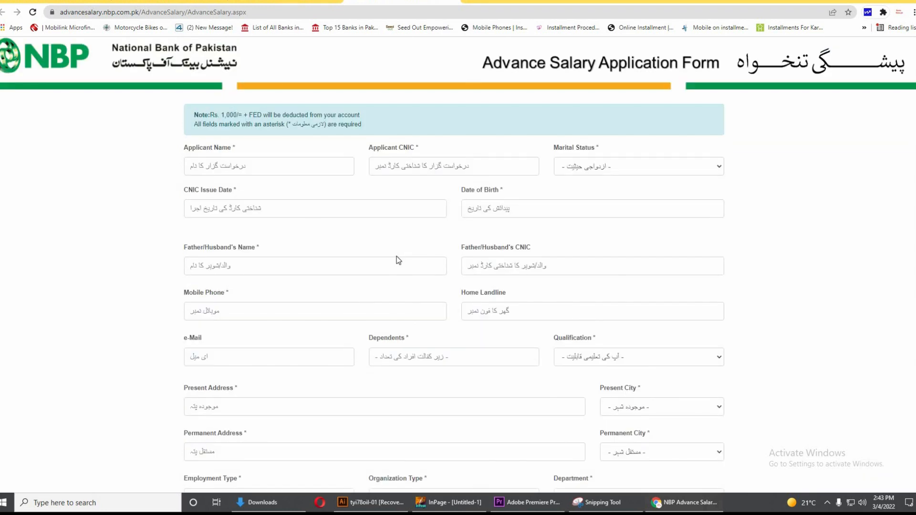
# Return to the Advance Salary overview, read the no-minimum-income eligibility line, then open Terms and Conditions
pyautogui.click(300, 2)
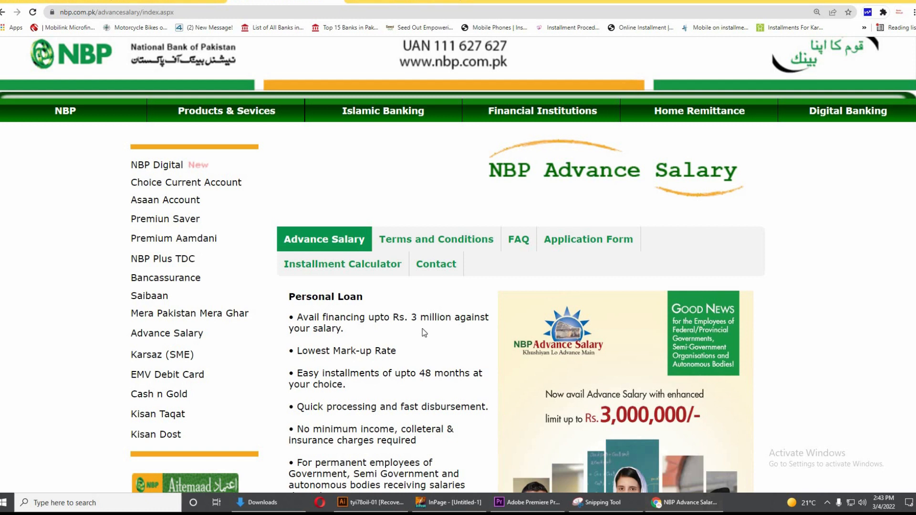
pyautogui.scroll(-2, 422, 328)
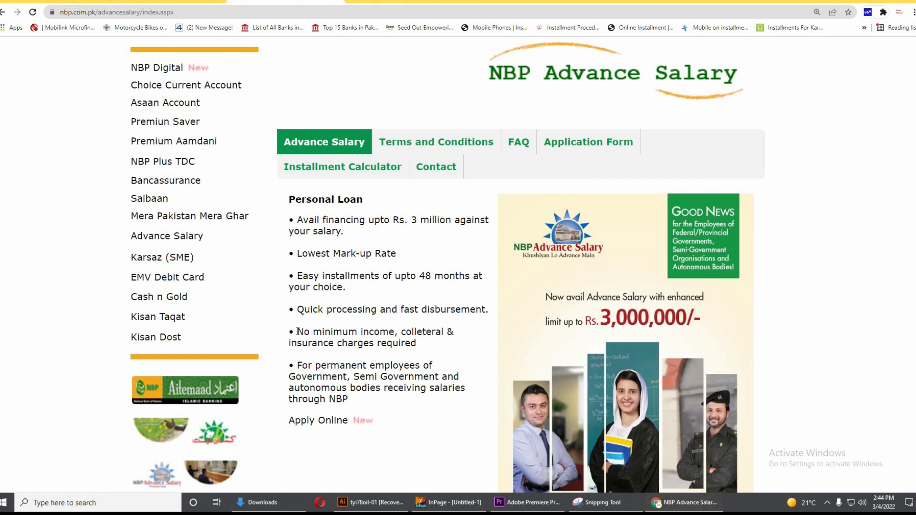
pyautogui.moveTo(297, 331); pyautogui.dragTo(415, 343)
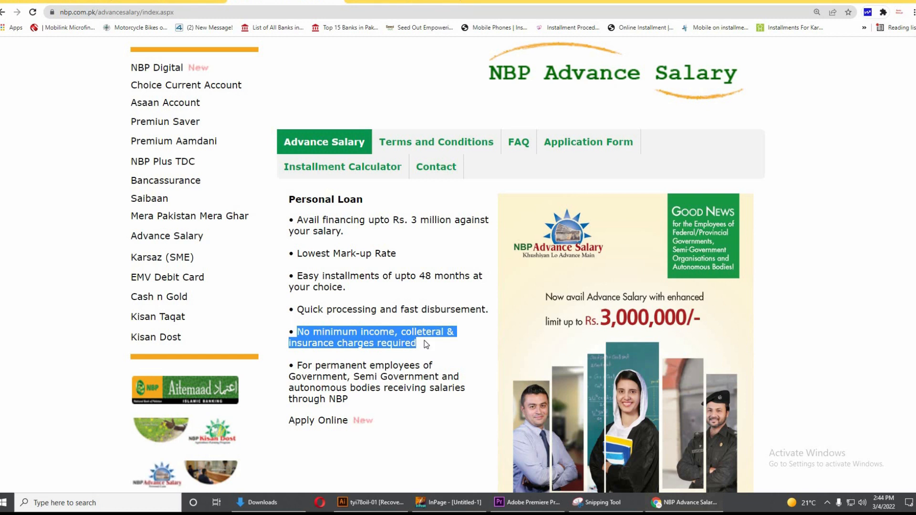
pyautogui.scroll(1, 429, 338)
pyautogui.click(448, 195)
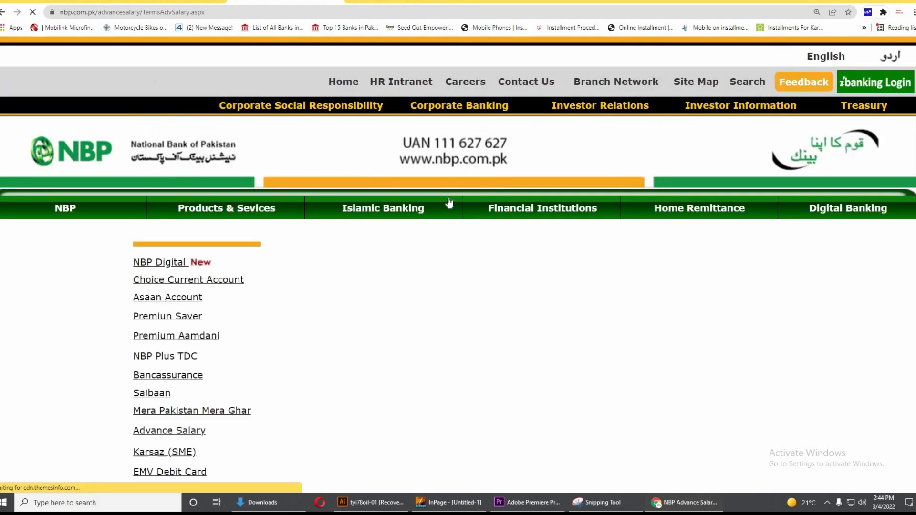
# Read through the eligibility and tenure terms, then switch back to the Application Form tab
pyautogui.scroll(-1, 569, 402)
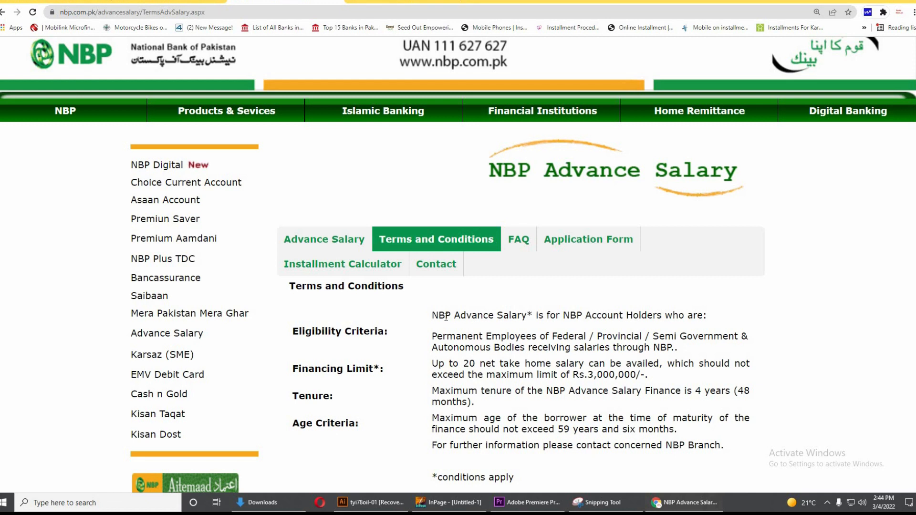
pyautogui.moveTo(438, 315); pyautogui.dragTo(673, 315)
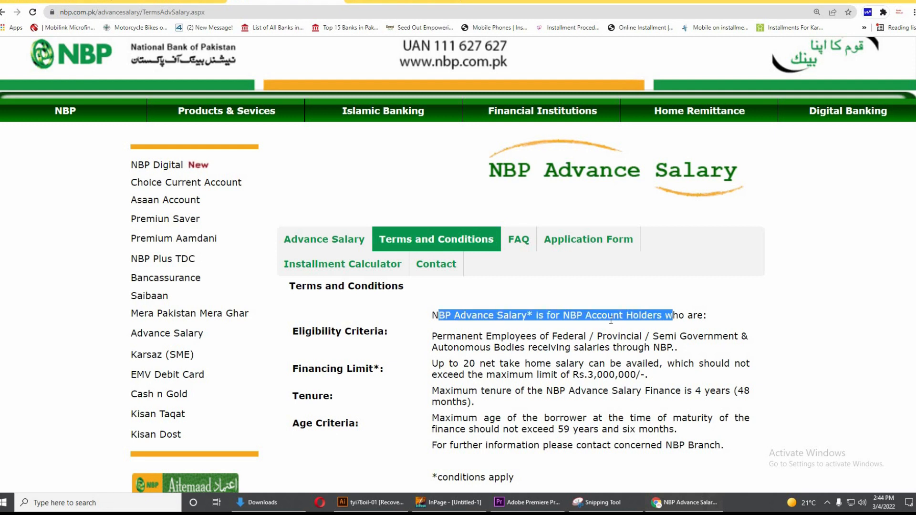
pyautogui.click(539, 334)
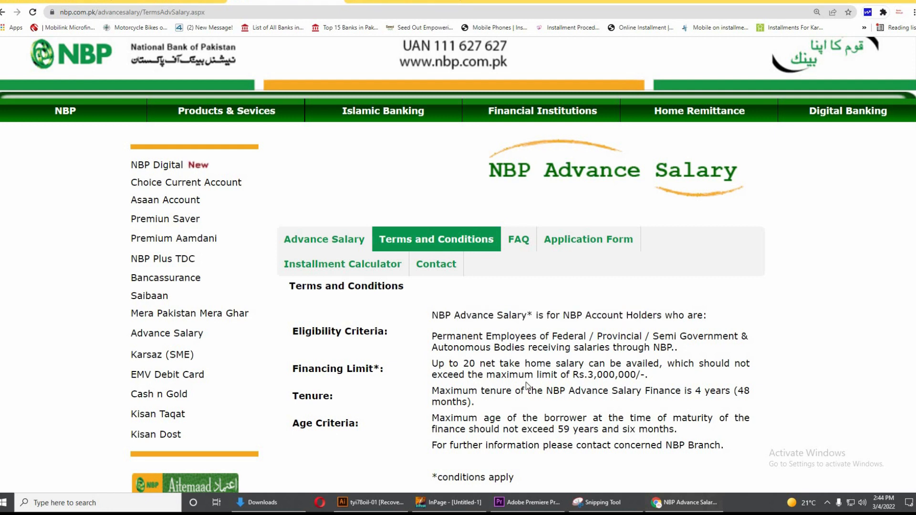
pyautogui.scroll(-1, 552, 413)
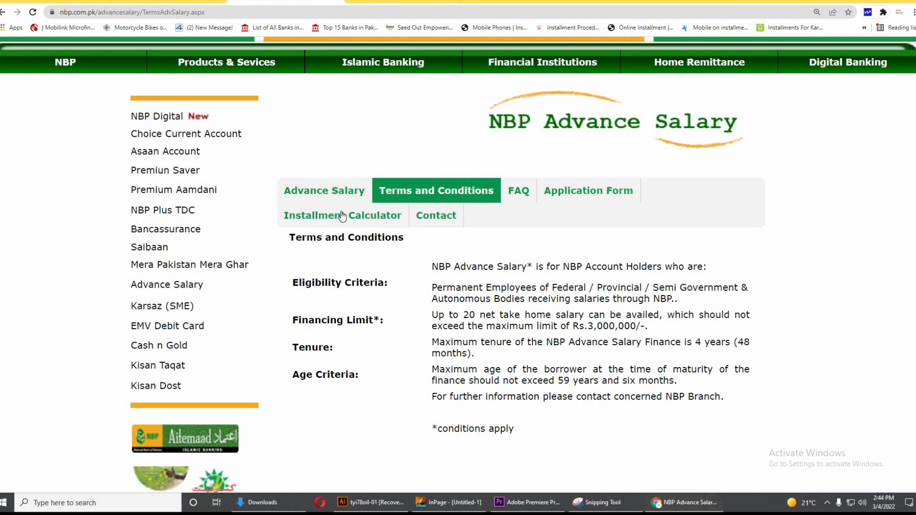
pyautogui.click(389, 1)
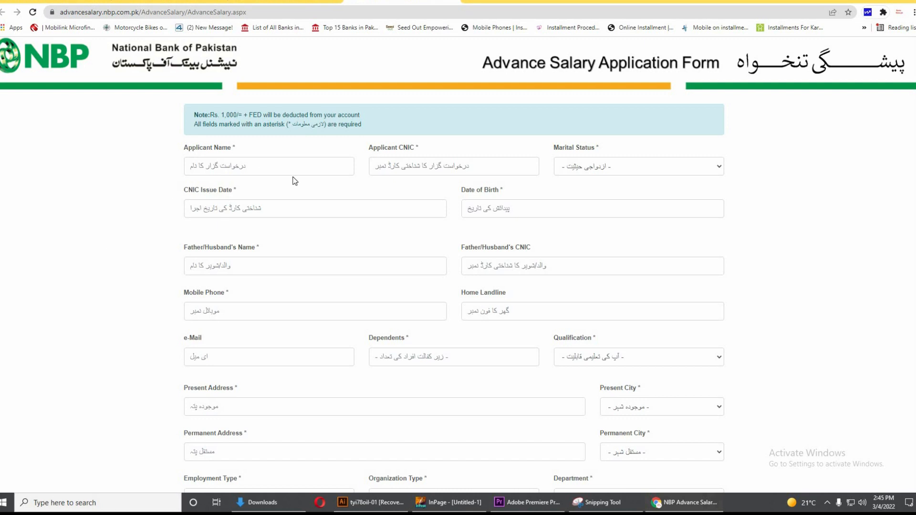
# Enter the applicant's full name and CNIC number
pyautogui.click(273, 165)
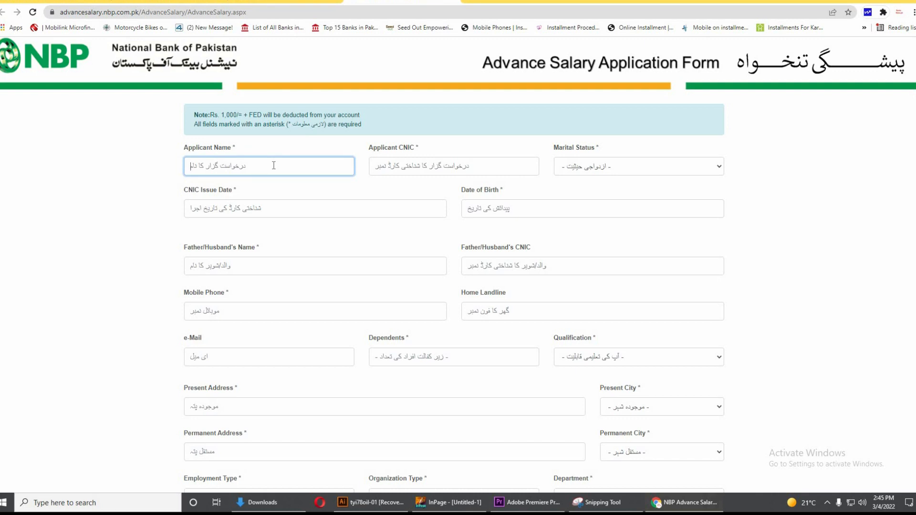
pyautogui.click(446, 171)
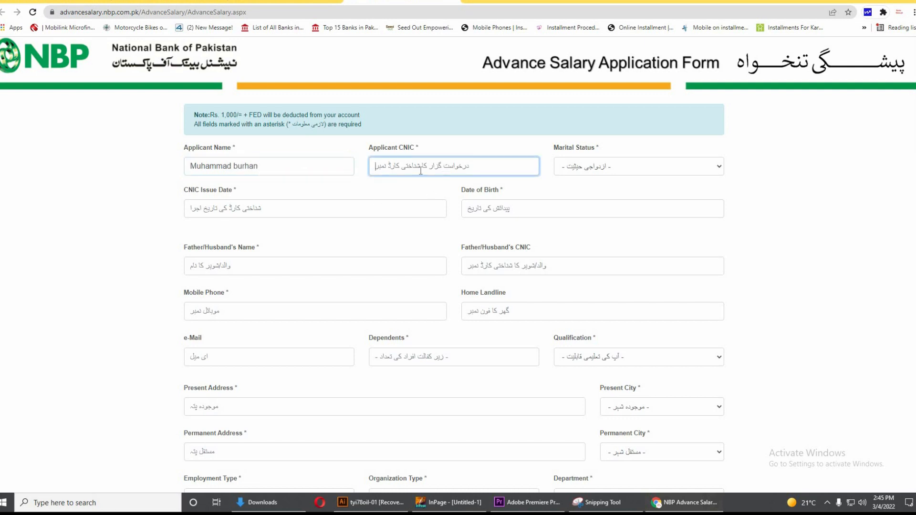
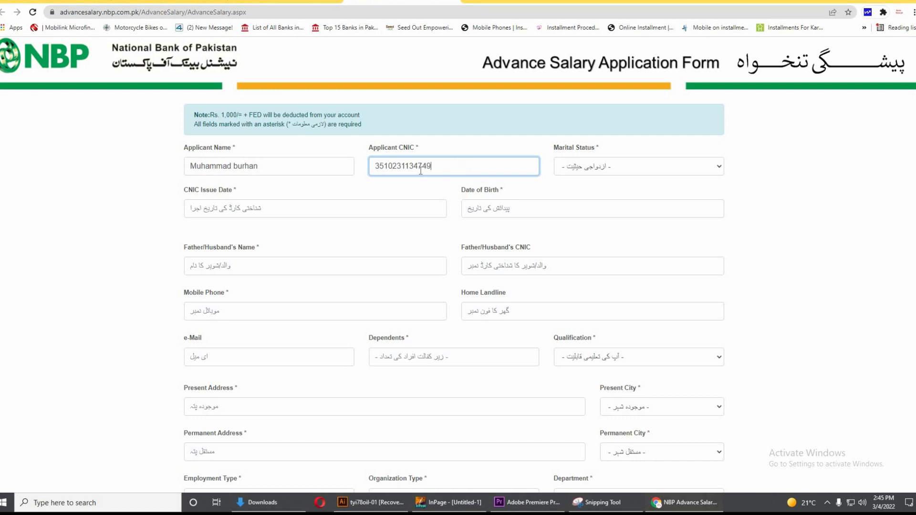
# Set Marital Status to Single
pyautogui.click(614, 169)
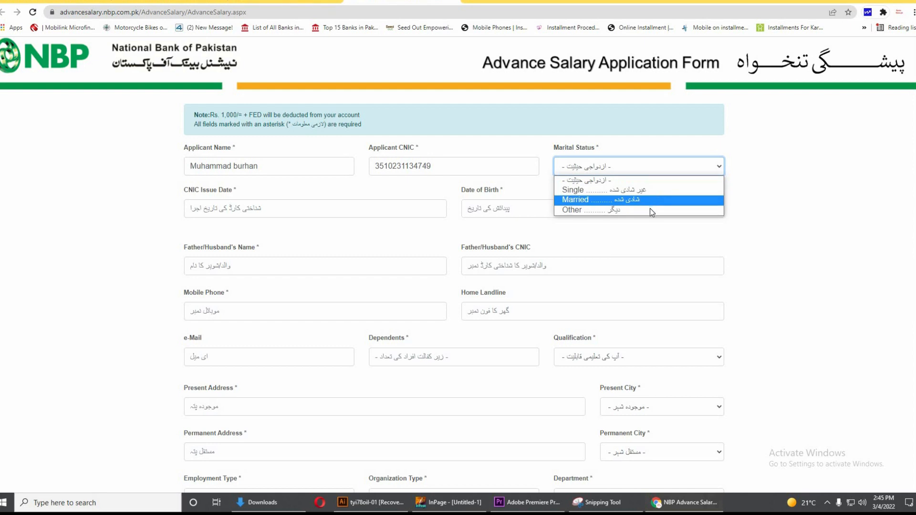
pyautogui.click(651, 190)
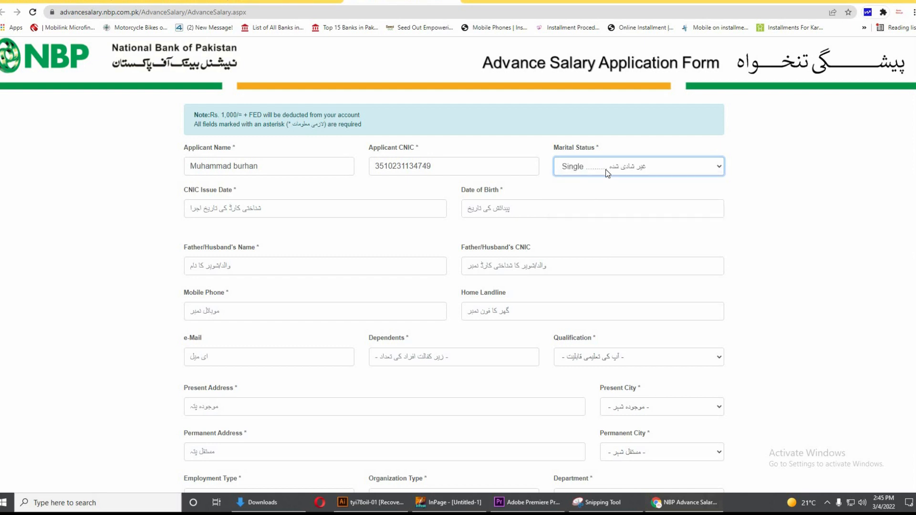
pyautogui.click(280, 208)
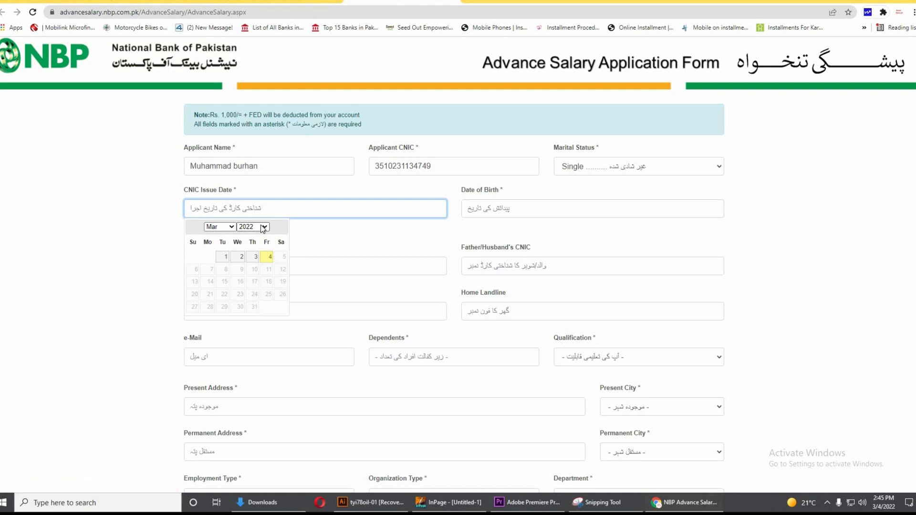
# Pick CNIC Issue Date 2018-01-02 and Date of Birth 1997-02-02 in the date pickers
pyautogui.click(262, 227)
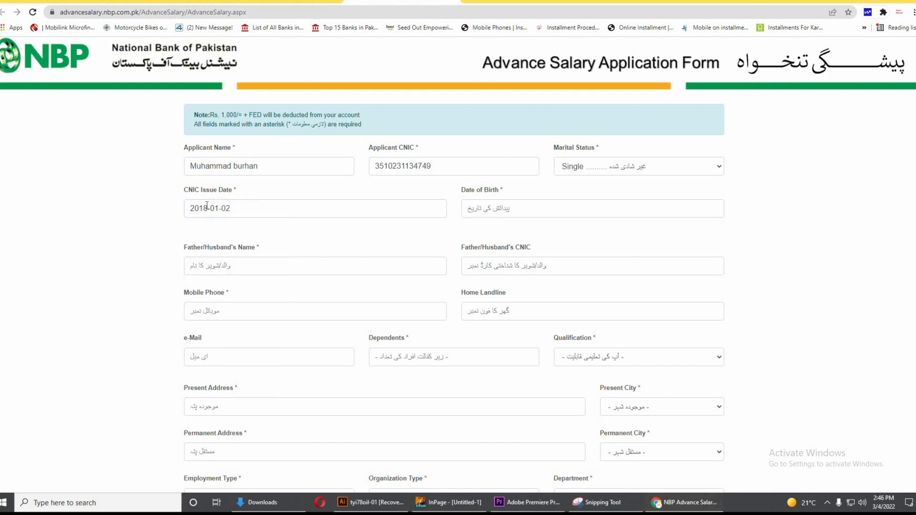
pyautogui.click(515, 209)
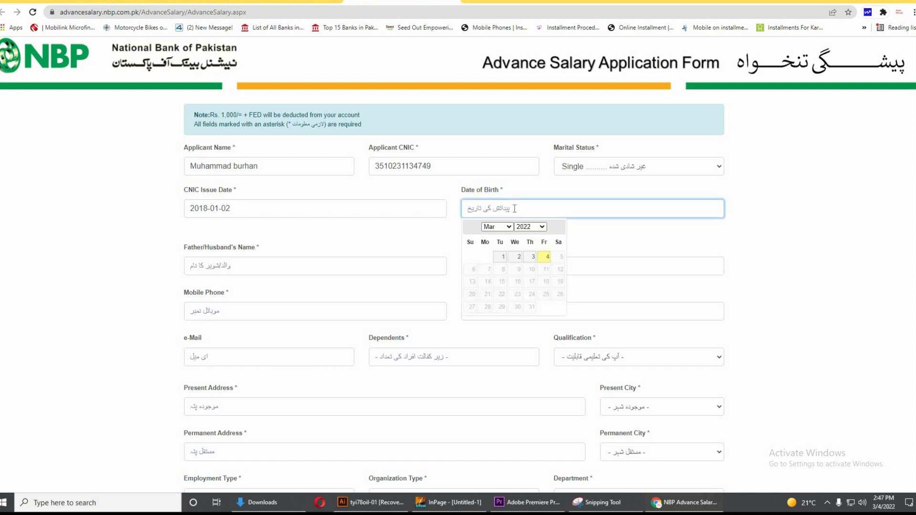
pyautogui.write('02')
pyautogui.press('BackSpace')
pyautogui.press('BackSpace')
pyautogui.click(496, 226)
pyautogui.click(491, 244)
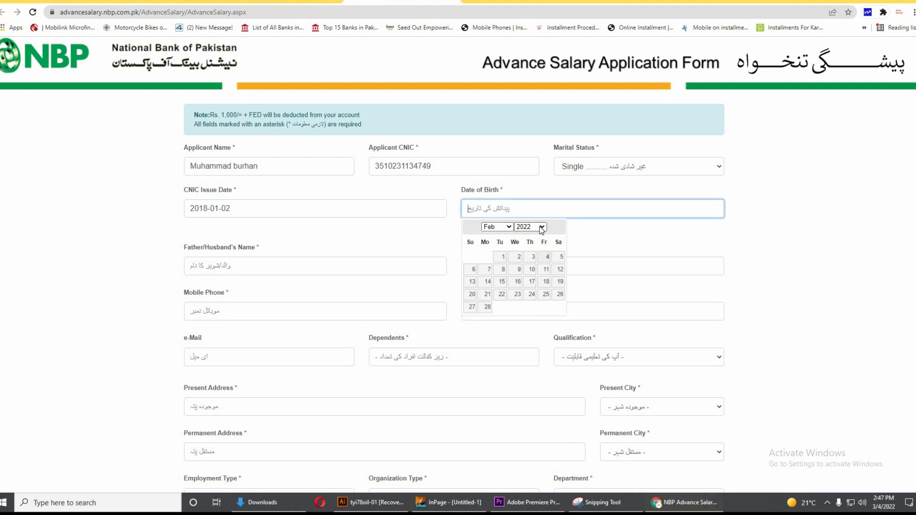
pyautogui.click(542, 227)
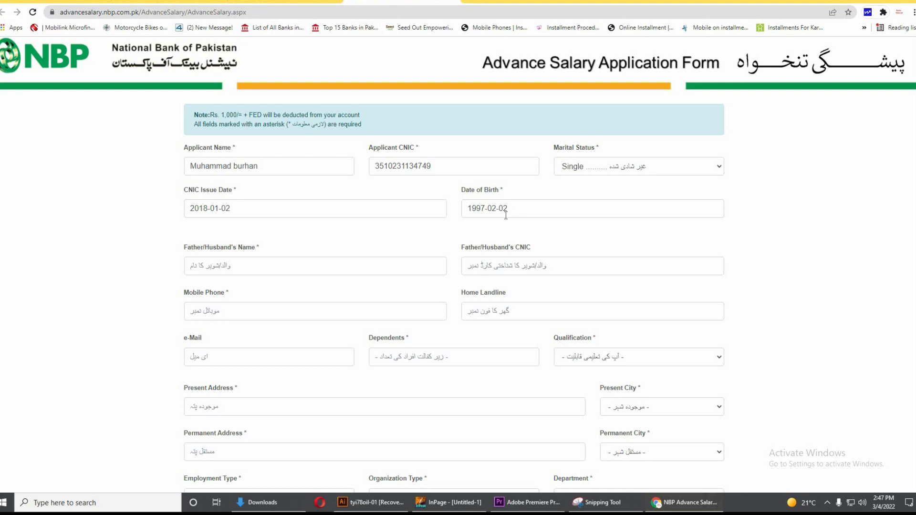
pyautogui.click(242, 267)
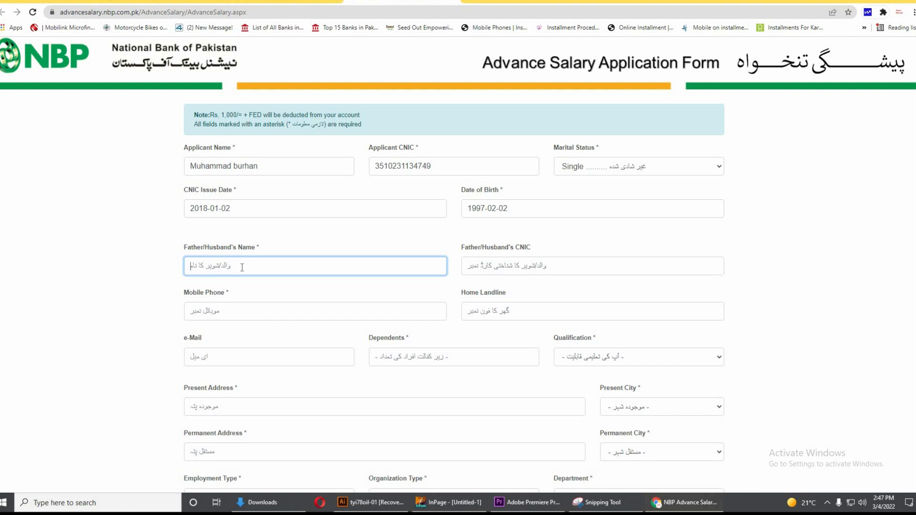
# Enter the father's or husband's name and CNIC number, then start the mobile phone entry
pyautogui.click(545, 265)
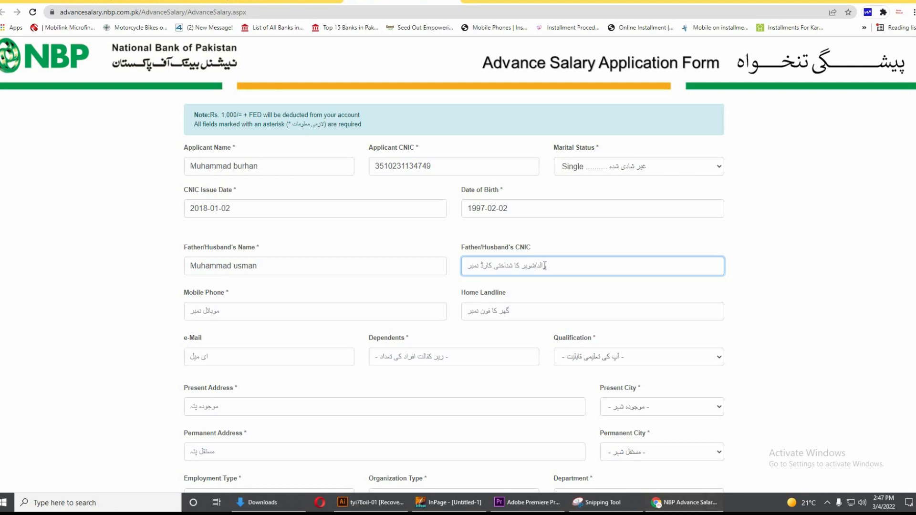
pyautogui.click(255, 268)
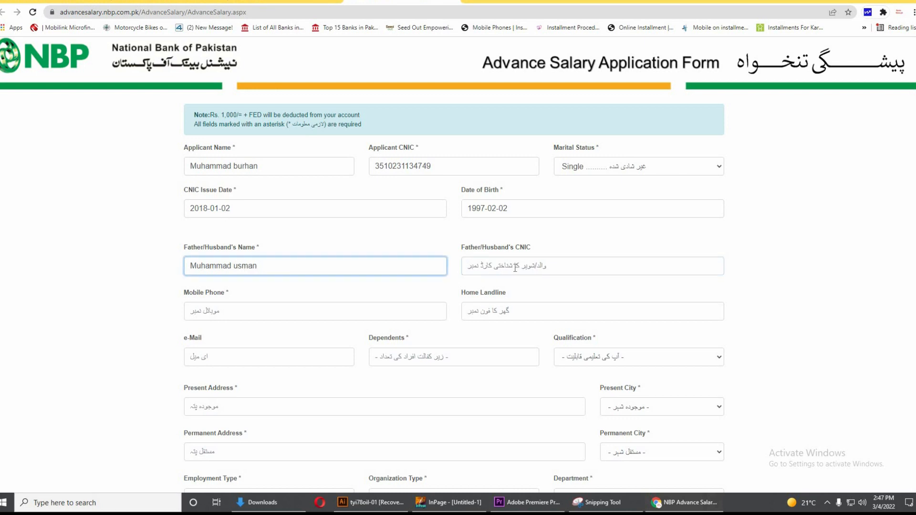
pyautogui.click(516, 268)
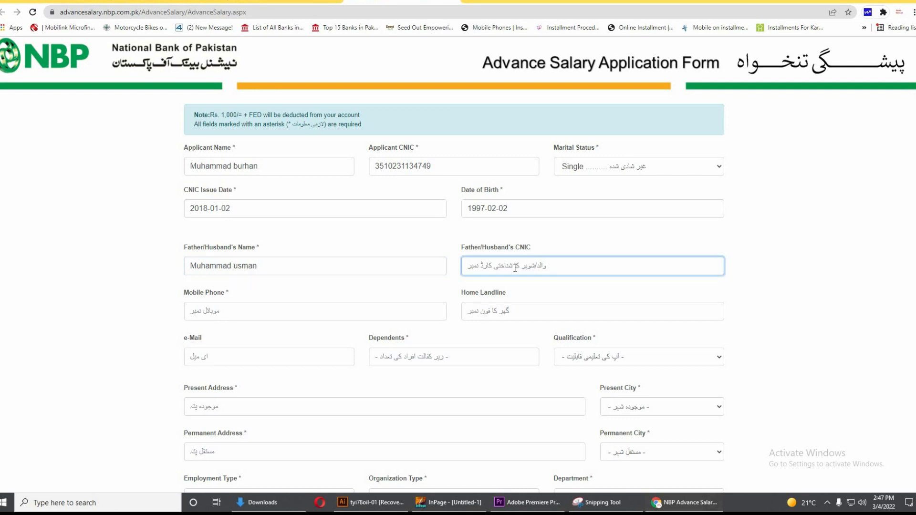
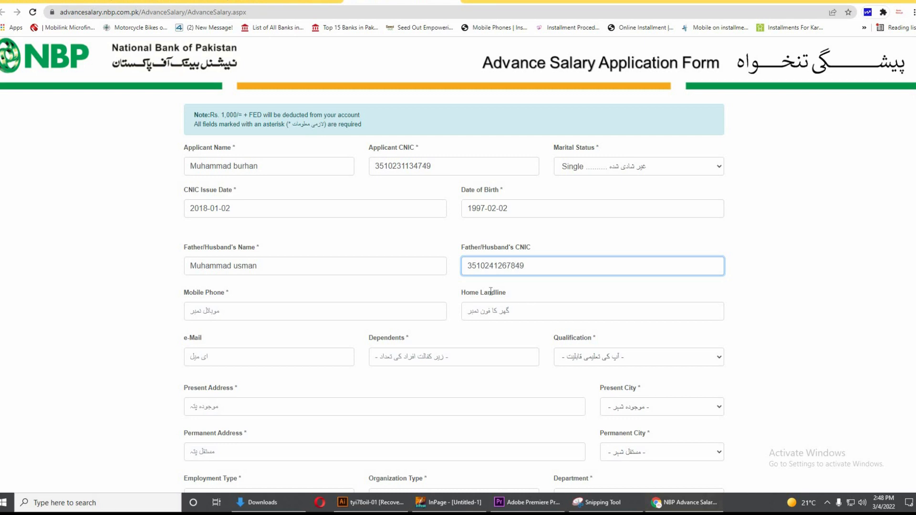
pyautogui.click(395, 297)
pyautogui.click(255, 316)
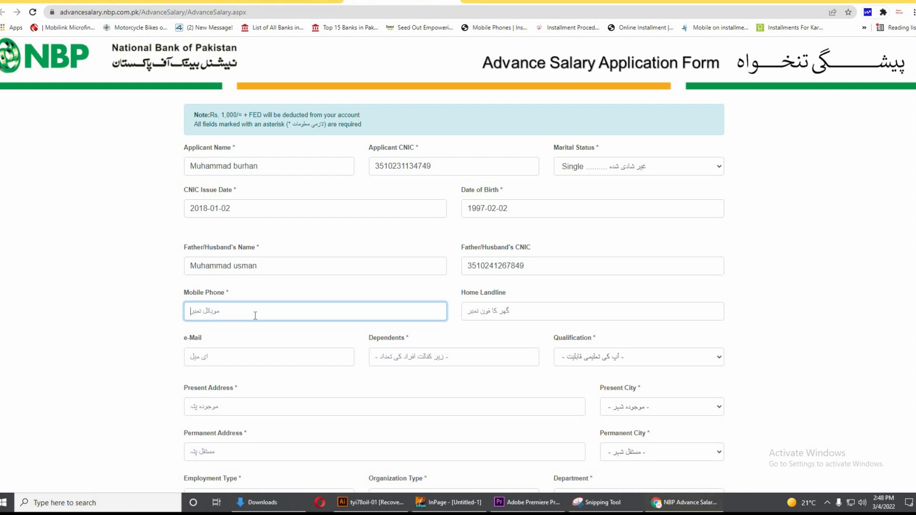
# Enter the phone and home landline numbers, and paste the applicant's e-mail address
pyautogui.click(514, 311)
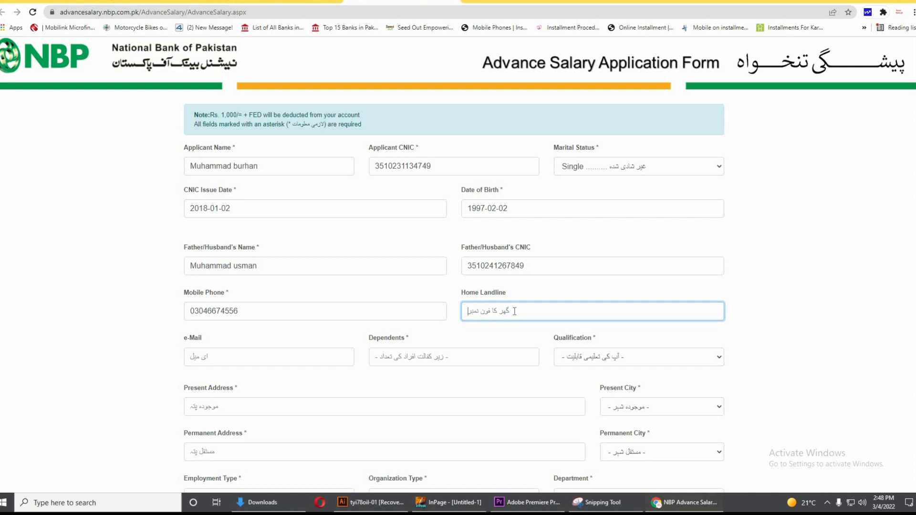
pyautogui.write('0')
pyautogui.scroll(-1, 312, 339)
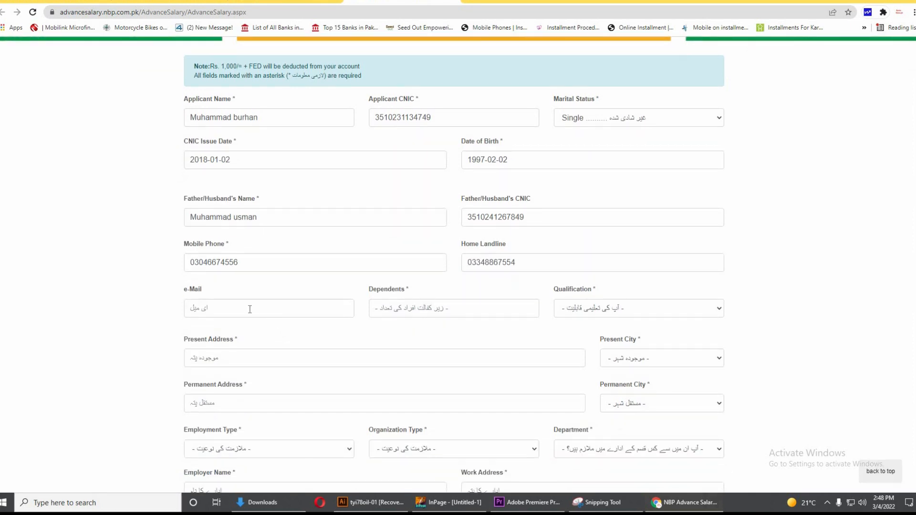
pyautogui.click(249, 309)
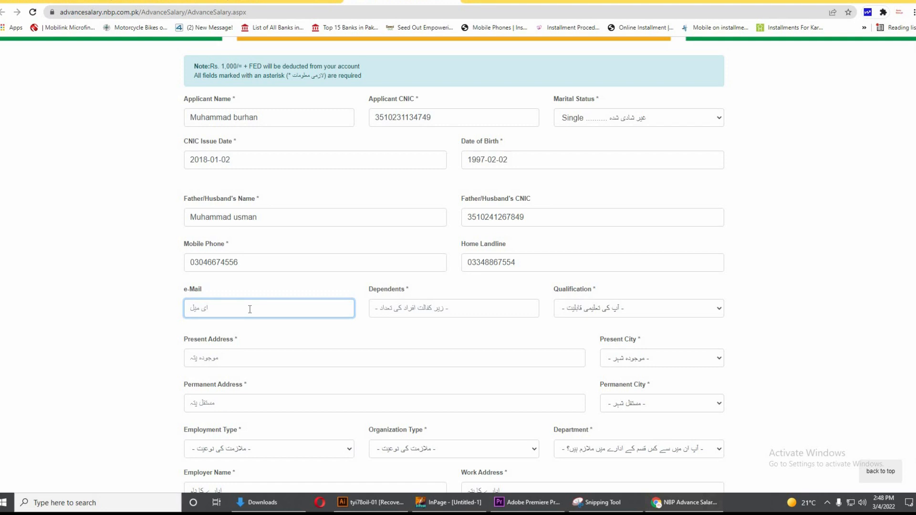
pyautogui.hotkey('ctrl', 'v')
pyautogui.click(438, 312)
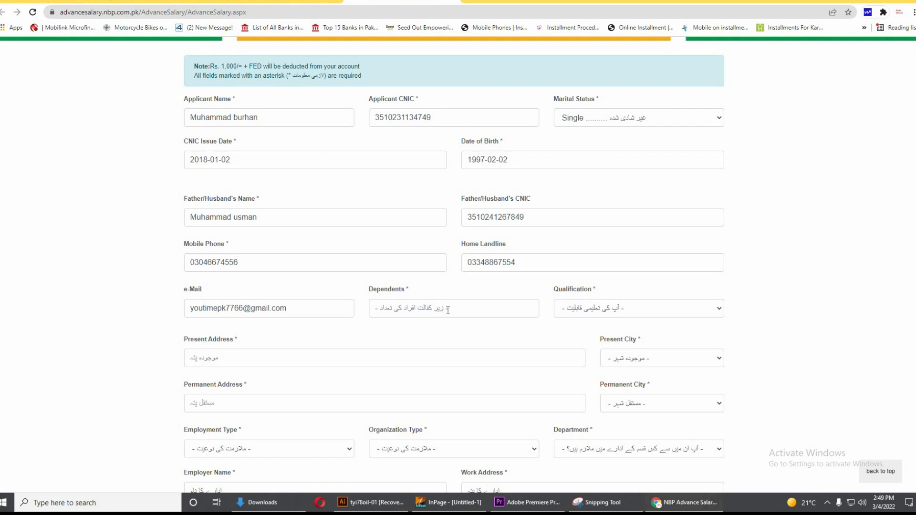
# Set Dependents to 02
pyautogui.click(448, 310)
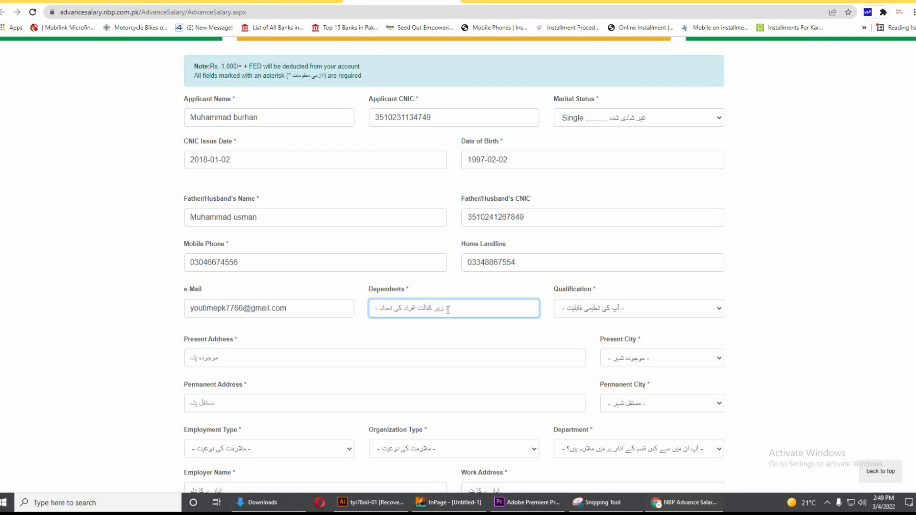
pyautogui.write('02')
pyautogui.click(608, 310)
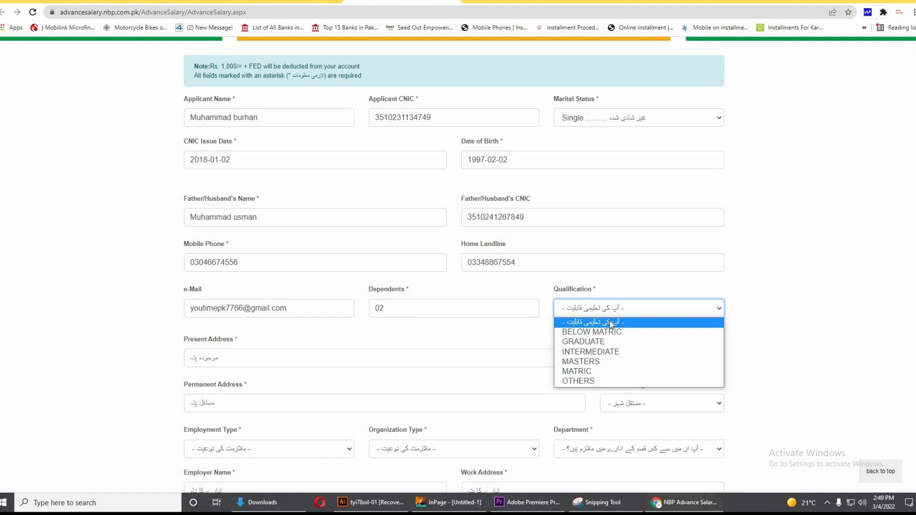
# Set Qualification to MATRIC and paste the applicant's present address
pyautogui.click(592, 370)
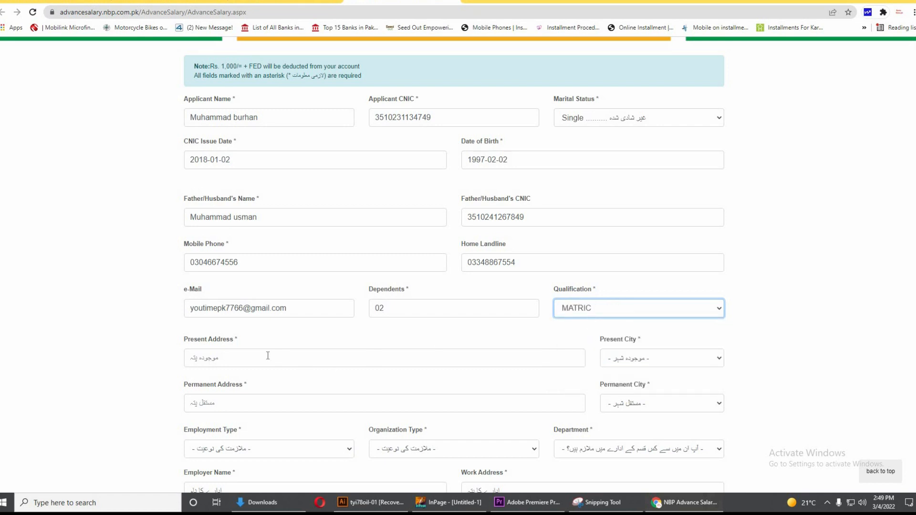
pyautogui.scroll(-1, 268, 355)
pyautogui.click(212, 315)
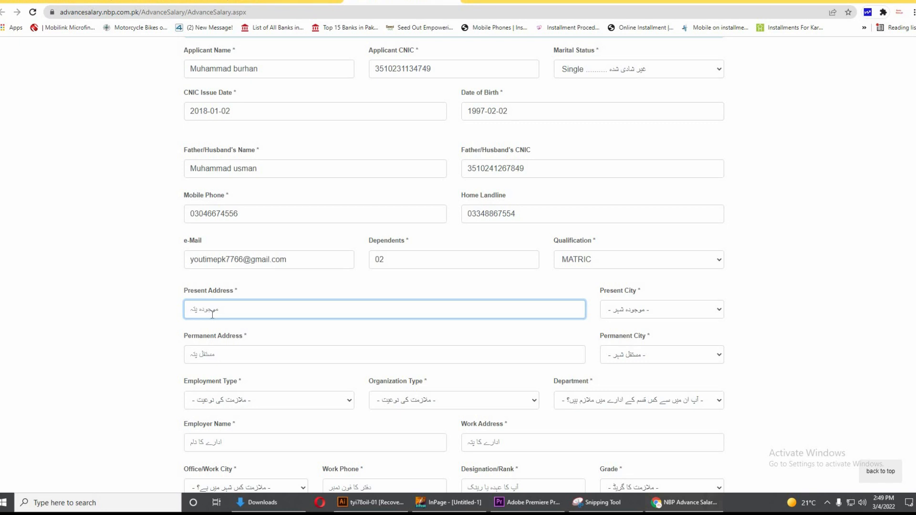
pyautogui.write('Pakistan Town Islamabad')
# Choose Islamabad as the Present City from the city list
pyautogui.click(640, 311)
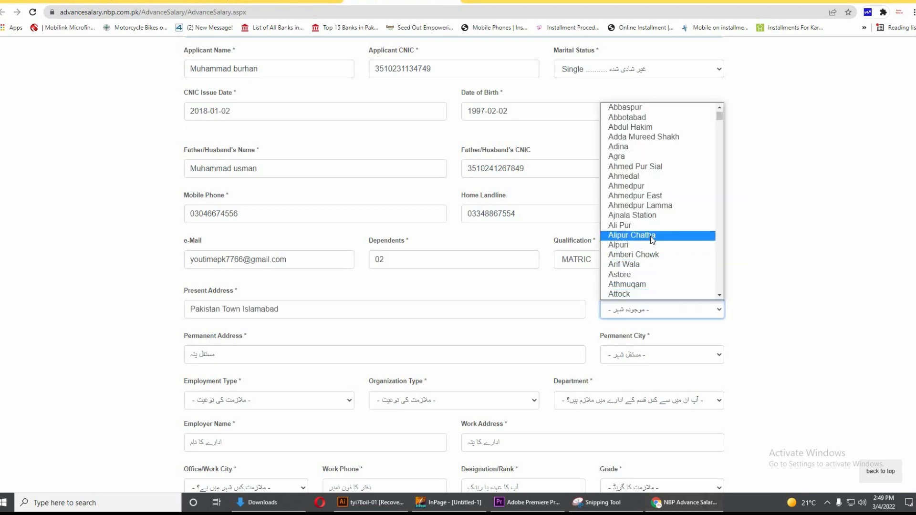
pyautogui.scroll(1, 651, 225)
pyautogui.scroll(-4, 645, 248)
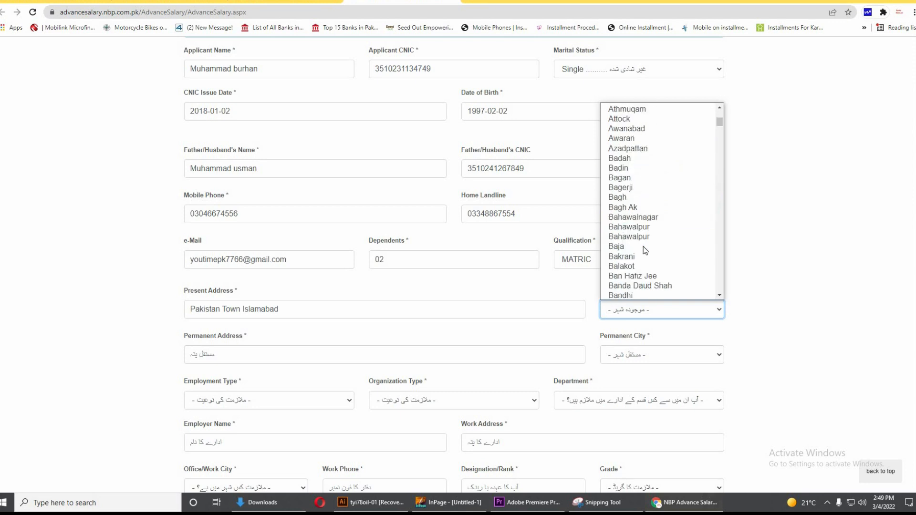
pyautogui.scroll(-5, 643, 260)
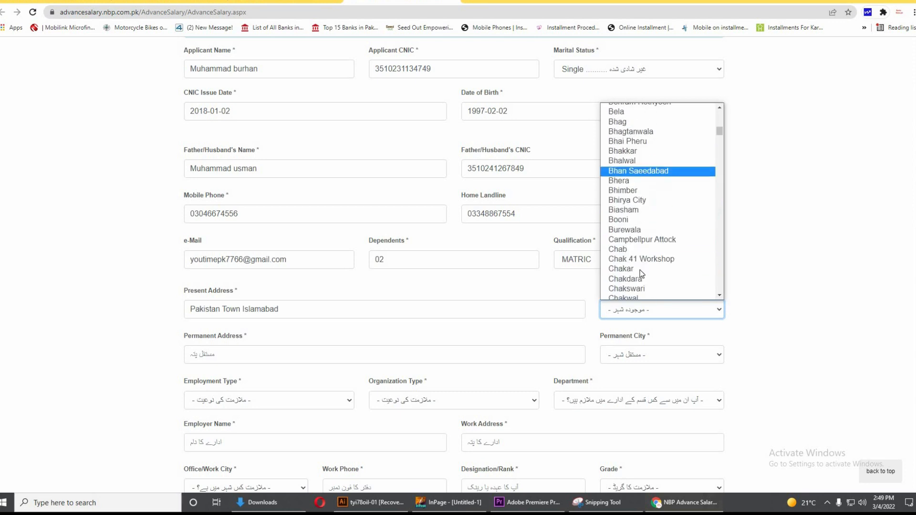
pyautogui.scroll(-2, 643, 260)
pyautogui.scroll(-2, 646, 244)
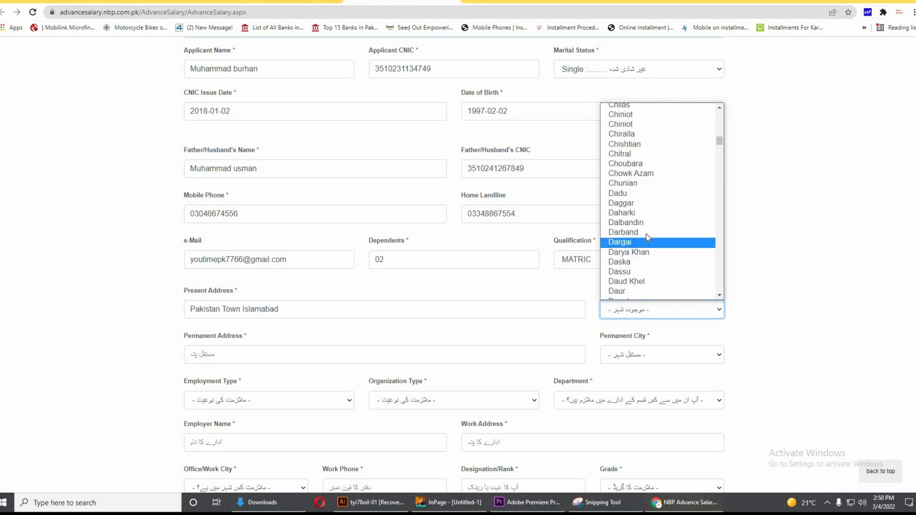
pyautogui.scroll(-12, 648, 253)
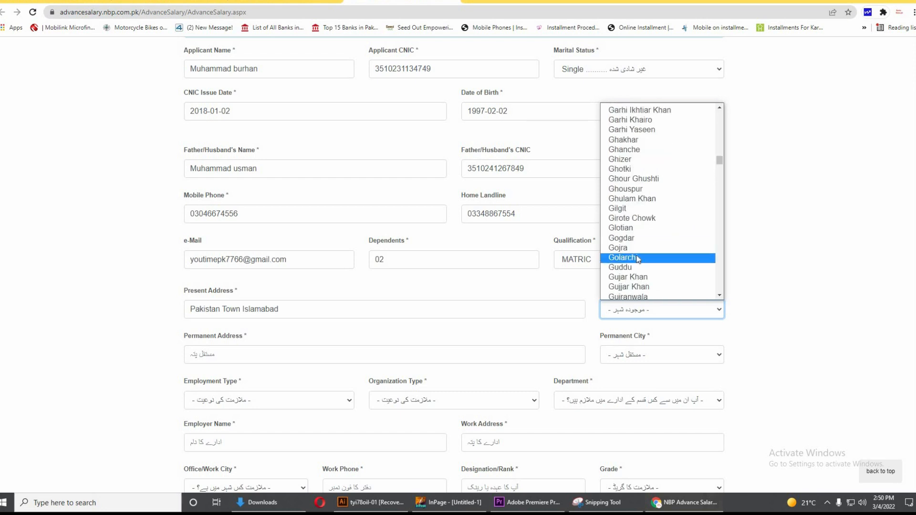
pyautogui.scroll(-5, 638, 259)
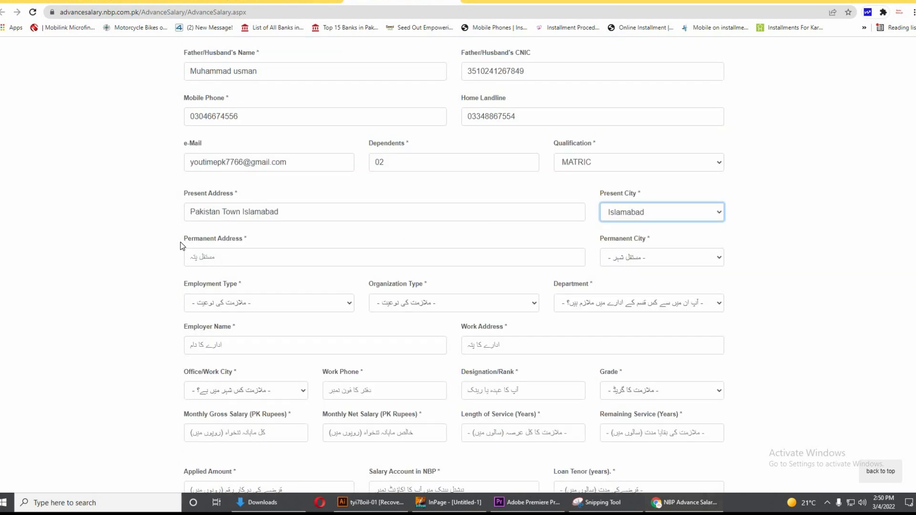
pyautogui.moveTo(181, 241); pyautogui.dragTo(265, 243)
# Copy the present address into the Permanent Address field
pyautogui.click(218, 256)
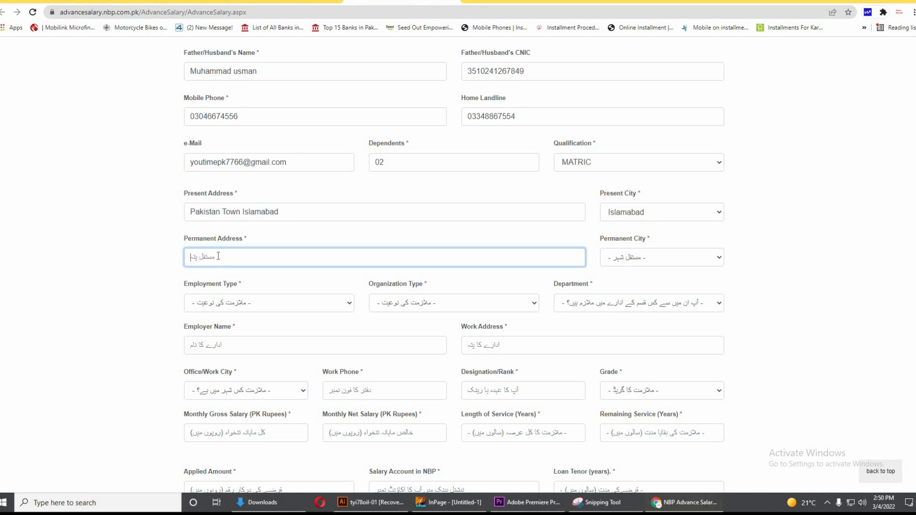
pyautogui.tripleClick(278, 213)
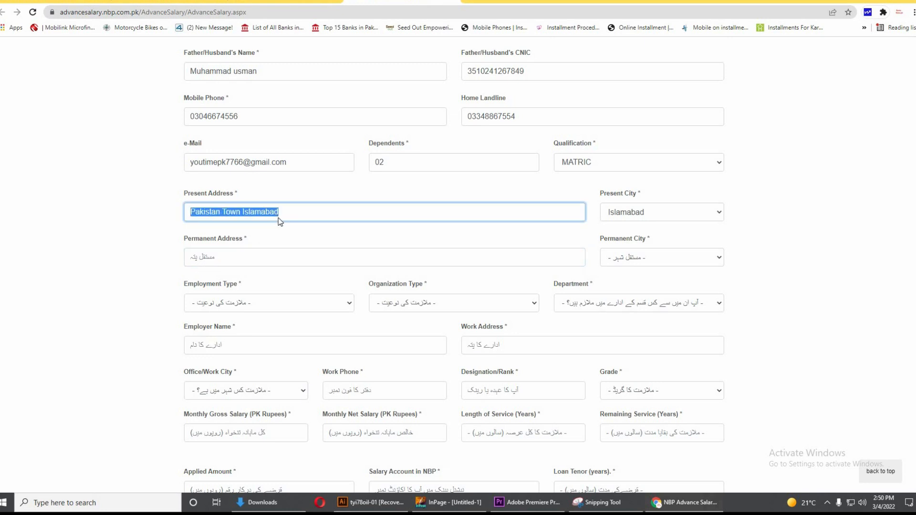
pyautogui.rightClick(277, 217)
pyautogui.click(312, 253)
pyautogui.click(257, 259)
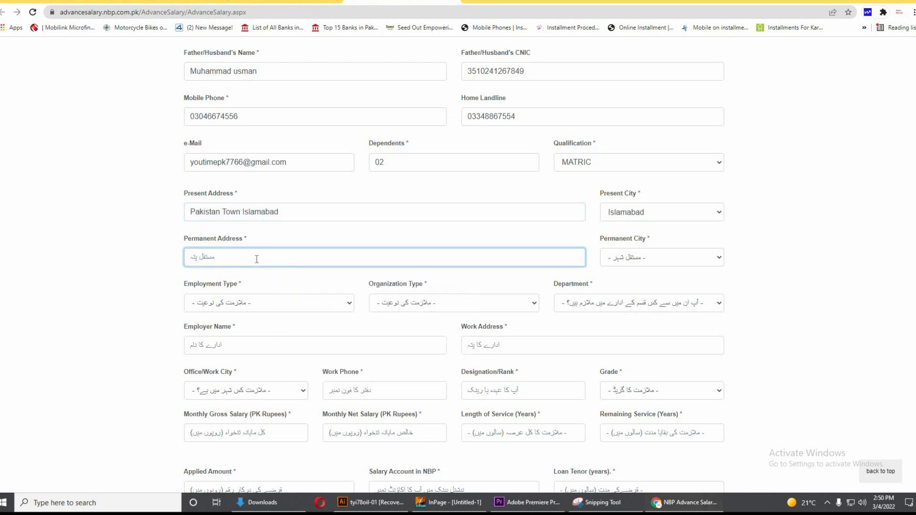
pyautogui.hotkey('ctrl', 'v')
# Choose Islamabad as the Permanent City
pyautogui.click(663, 258)
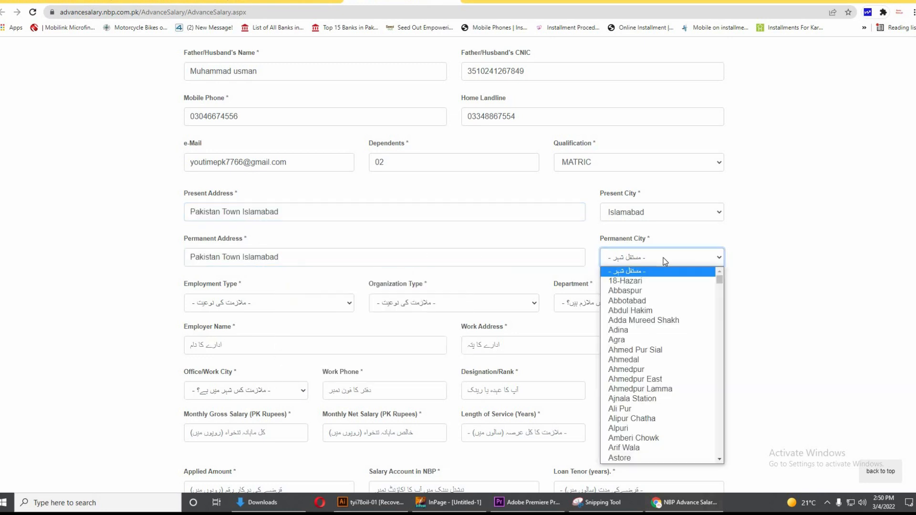
pyautogui.scroll(-5, 646, 369)
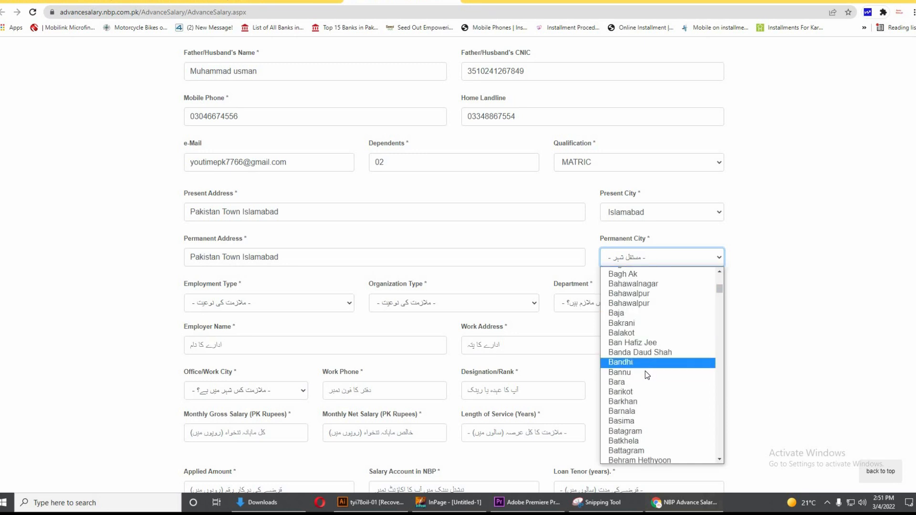
pyautogui.scroll(-2, 645, 371)
pyautogui.scroll(-15, 642, 375)
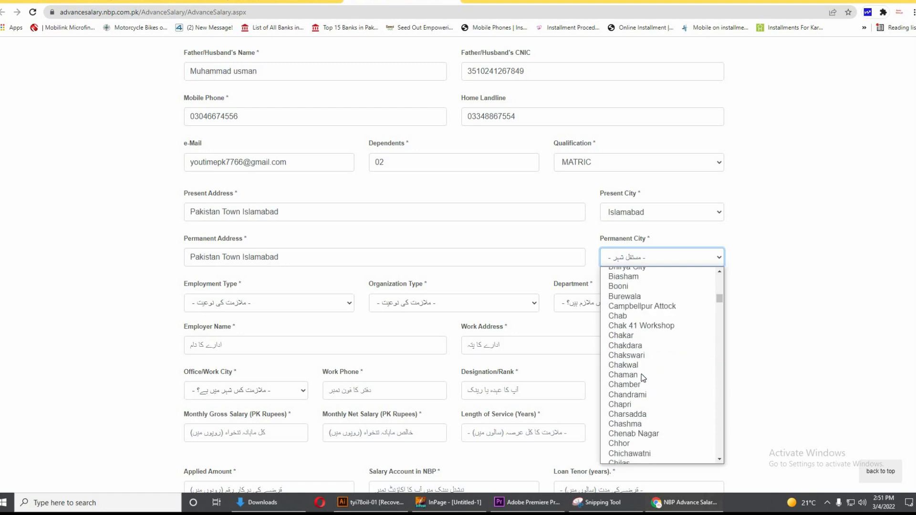
pyautogui.scroll(-1, 640, 384)
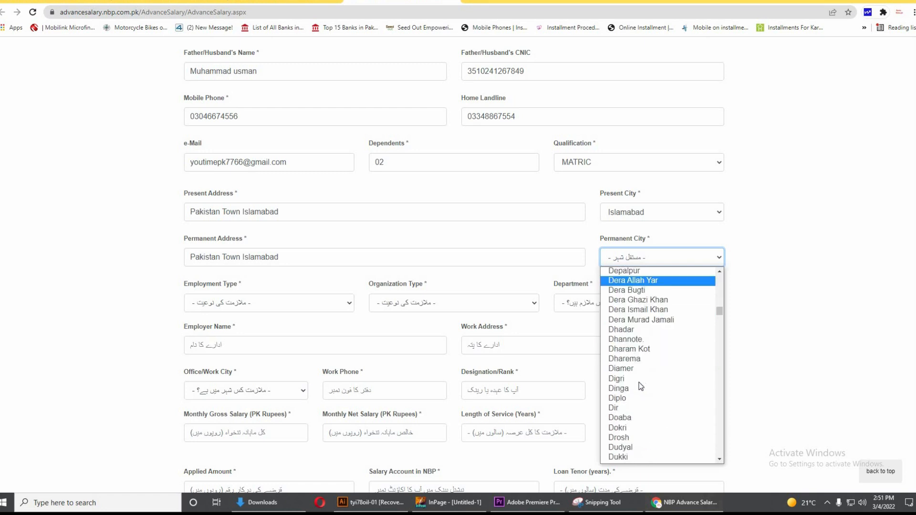
pyautogui.click(640, 386)
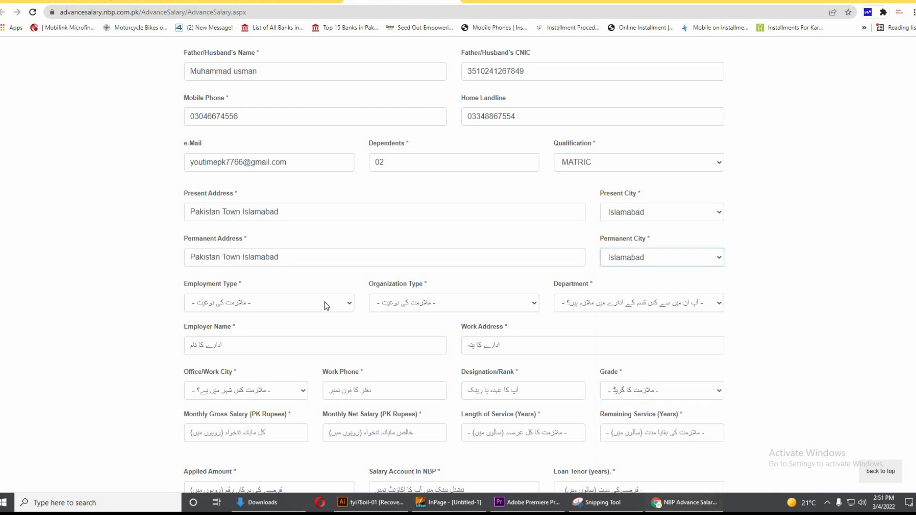
pyautogui.scroll(-1, 303, 286)
pyautogui.click(264, 258)
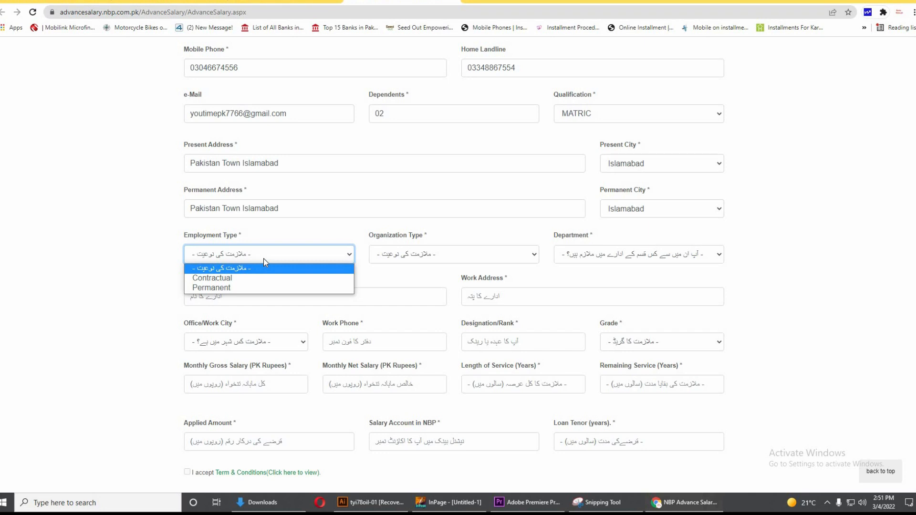
# Set Employment Type to Permanent and Organization Type to 'Bank/ other Financial Insitution'
pyautogui.click(246, 292)
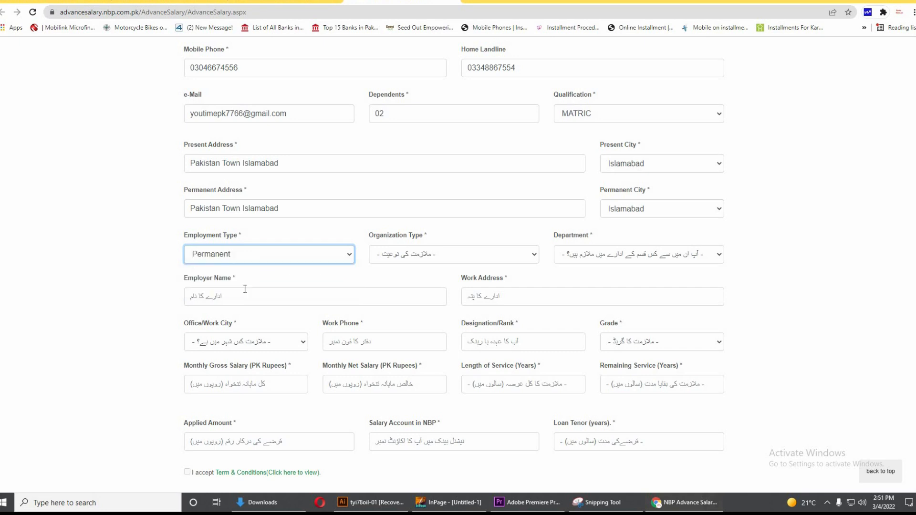
pyautogui.click(238, 259)
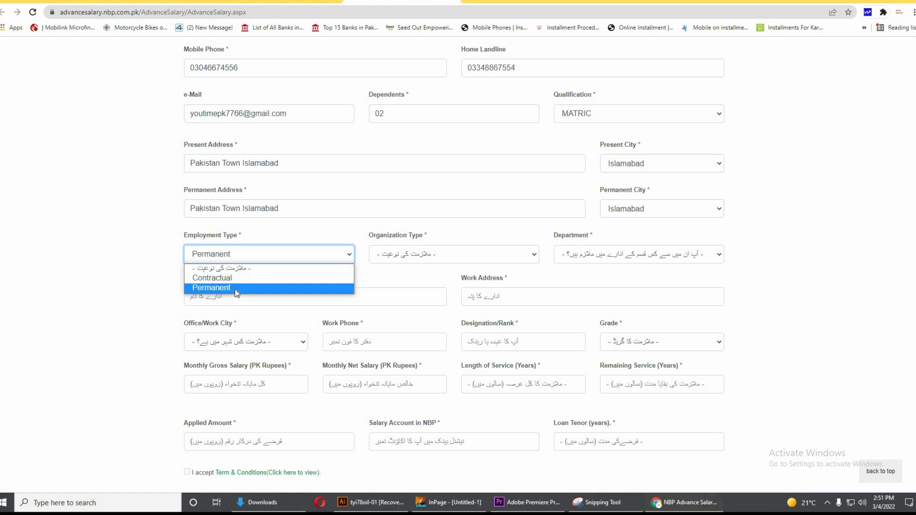
pyautogui.click(234, 288)
pyautogui.click(446, 254)
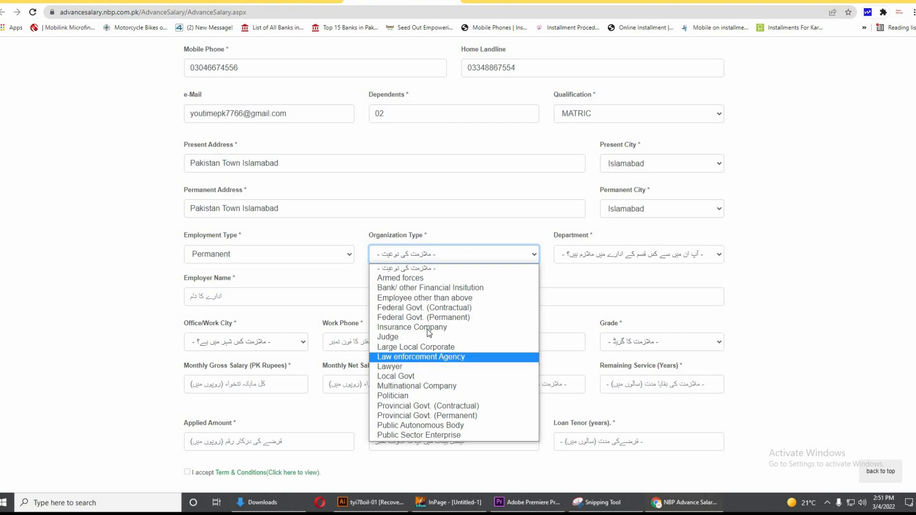
pyautogui.click(428, 289)
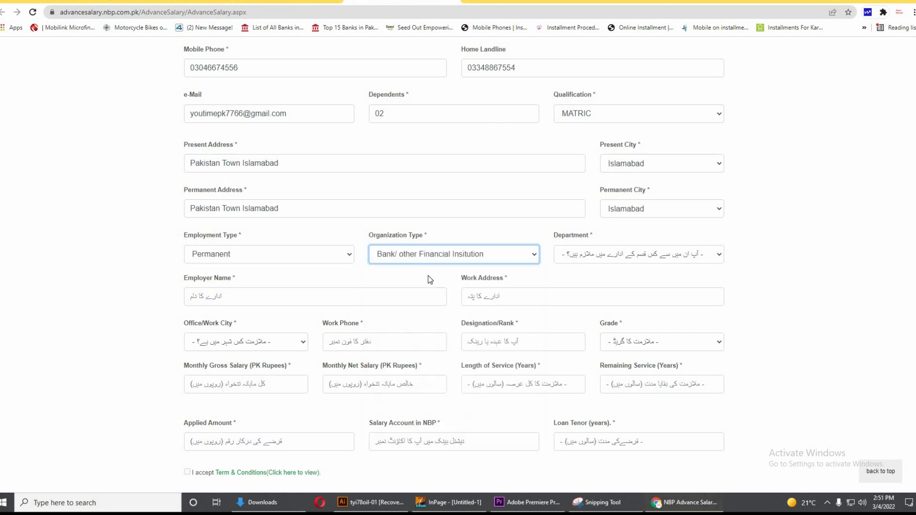
# Select 001-PAKISTAN ARMY from the Department list
pyautogui.click(630, 257)
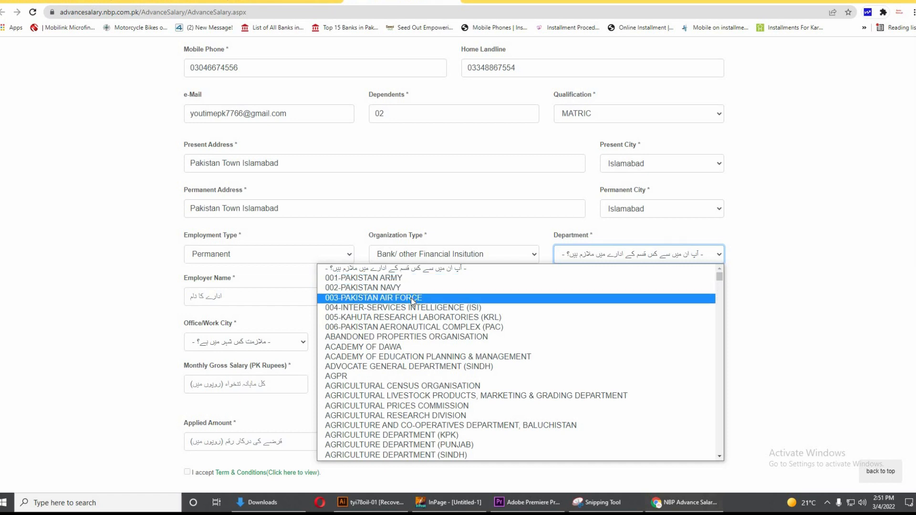
pyautogui.scroll(-10, 427, 405)
pyautogui.scroll(-10, 427, 405)
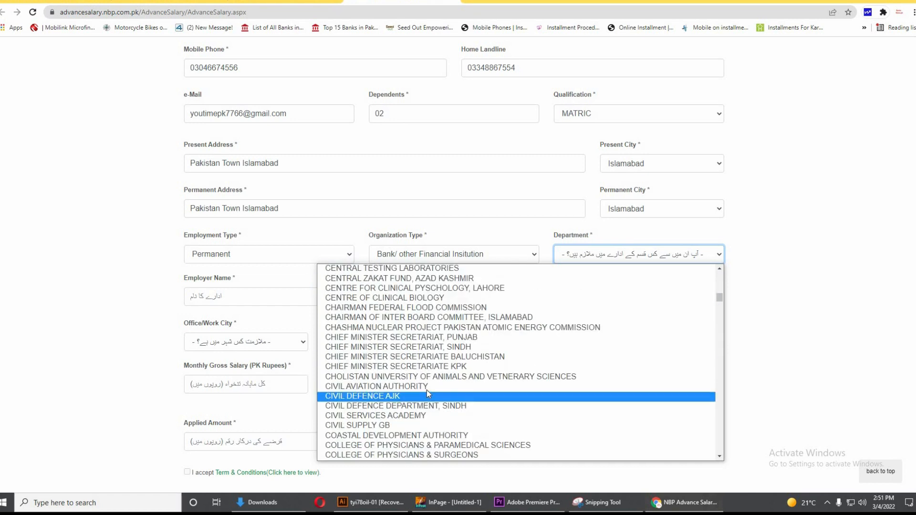
pyautogui.scroll(-10, 426, 390)
pyautogui.scroll(-20, 470, 389)
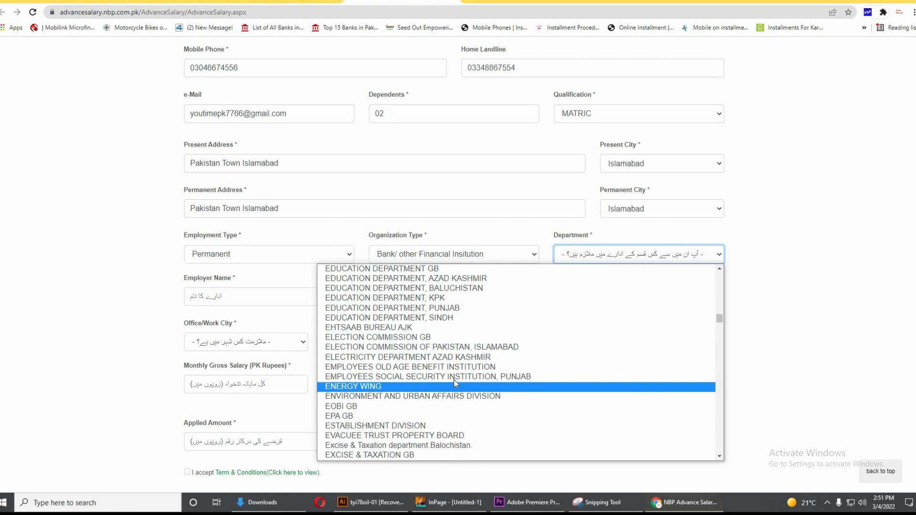
pyautogui.scroll(-10, 453, 380)
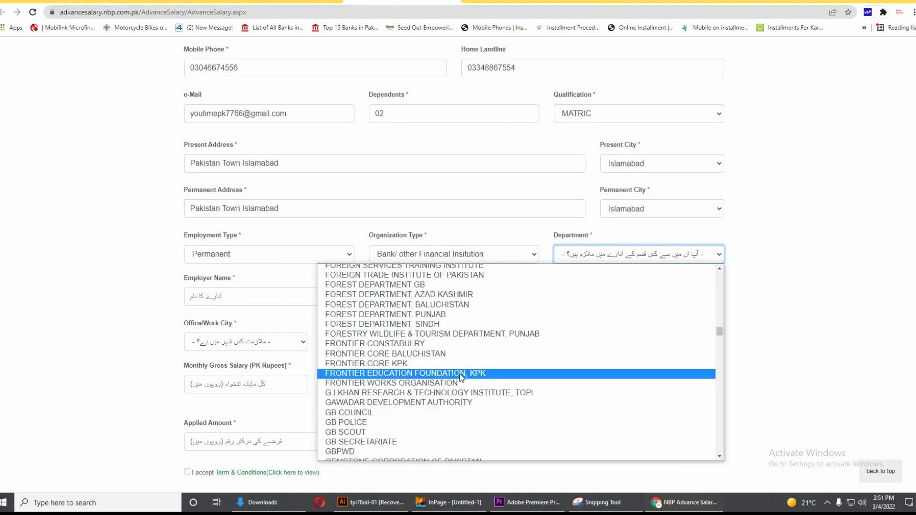
pyautogui.scroll(-20, 460, 373)
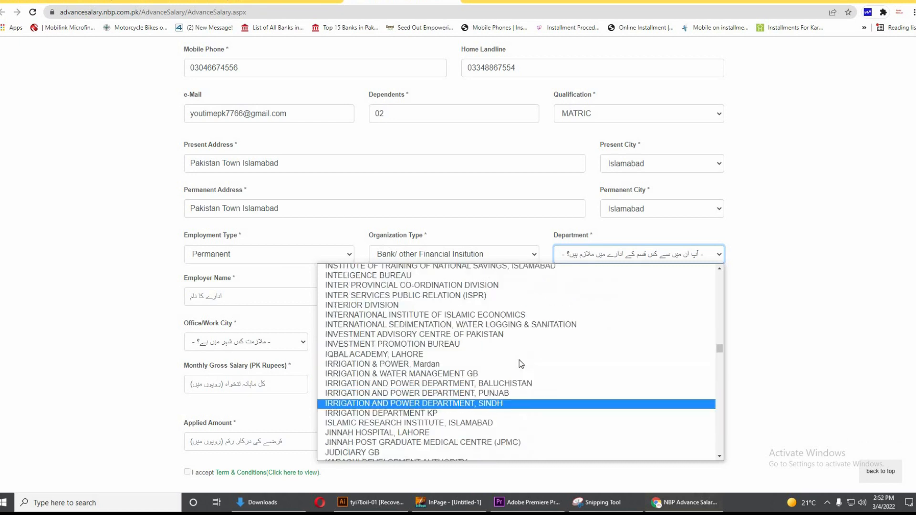
pyautogui.scroll(20, 520, 364)
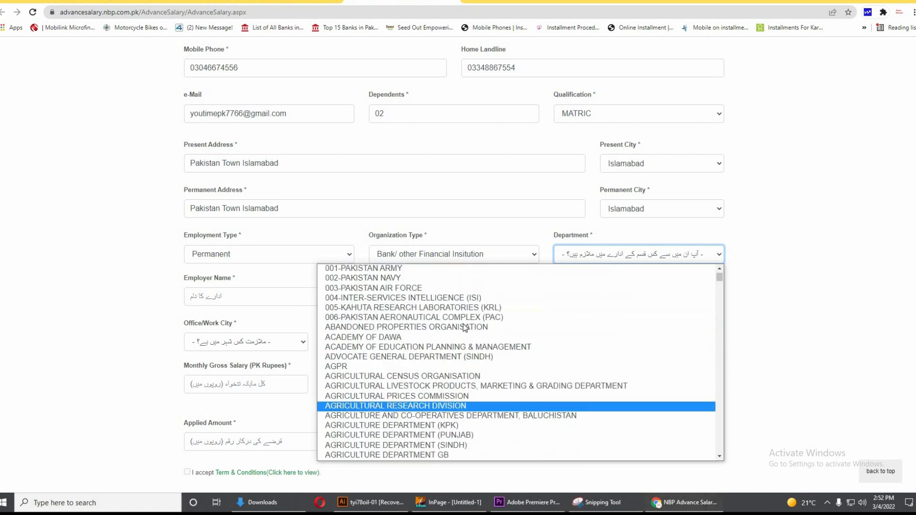
pyautogui.scroll(1, 465, 327)
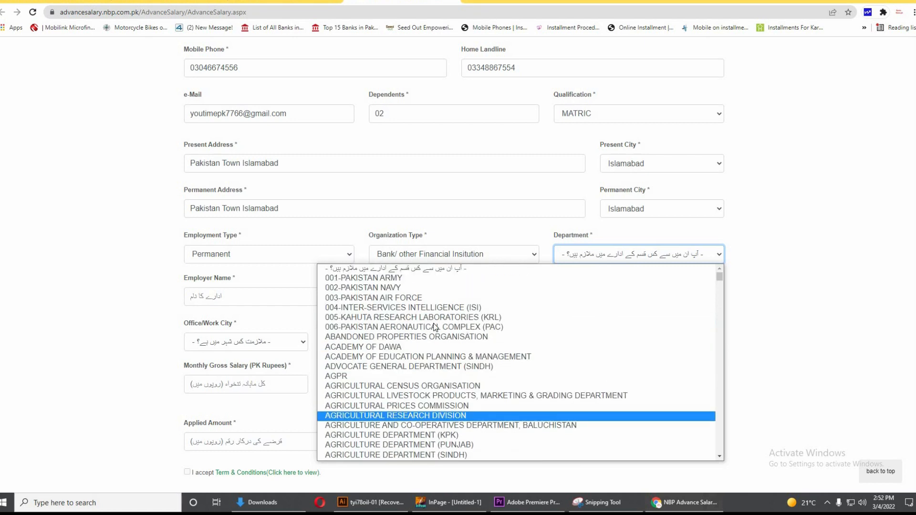
pyautogui.click(371, 281)
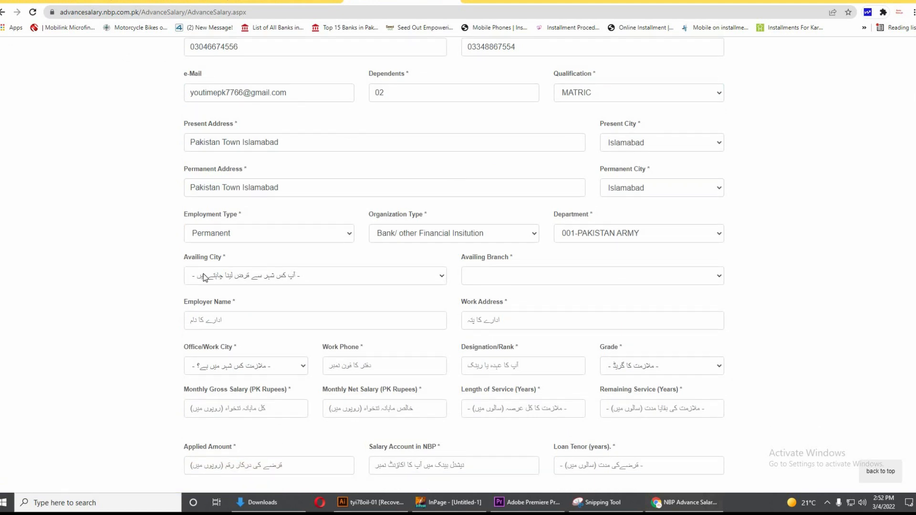
# Choose Islamabad as the availing city and Main Branch Islamabad as the availing branch
pyautogui.click(274, 279)
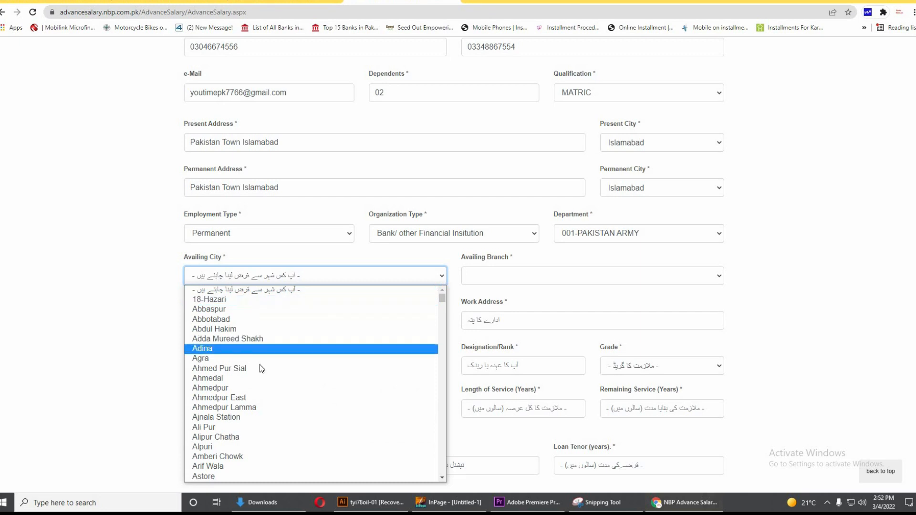
pyautogui.scroll(-8, 259, 369)
pyautogui.scroll(-3, 220, 395)
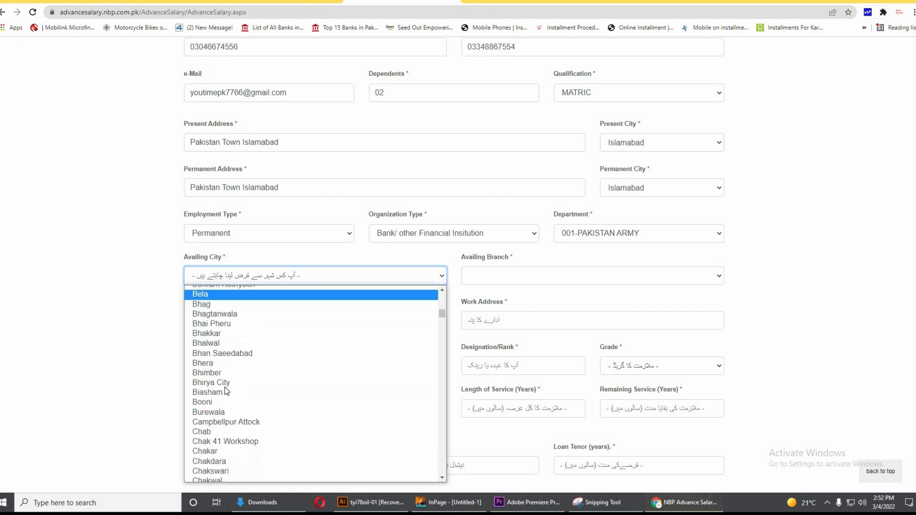
pyautogui.scroll(12, 242, 361)
pyautogui.click(296, 278)
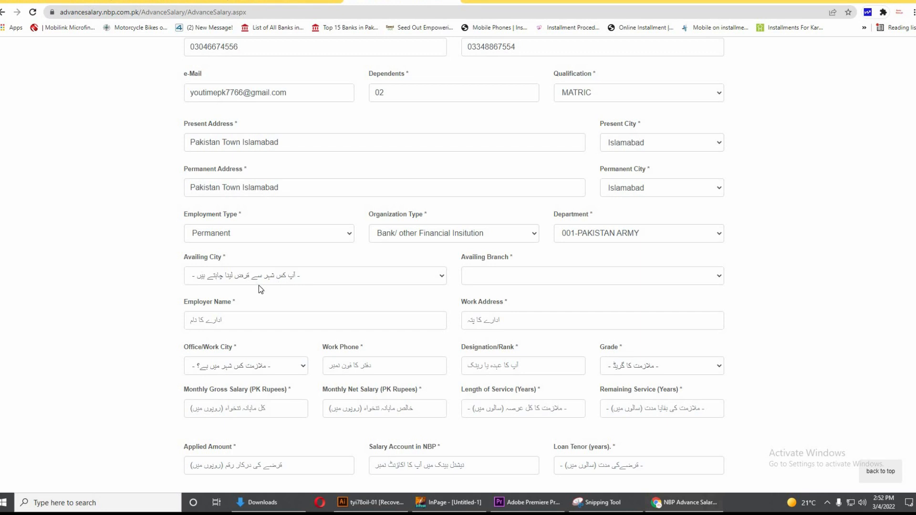
pyautogui.click(276, 275)
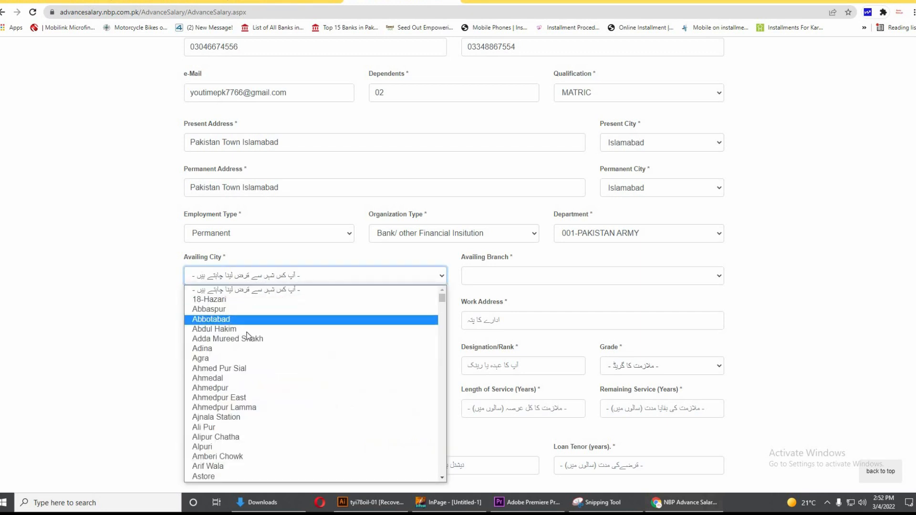
pyautogui.scroll(-4, 252, 380)
pyautogui.scroll(-11, 252, 381)
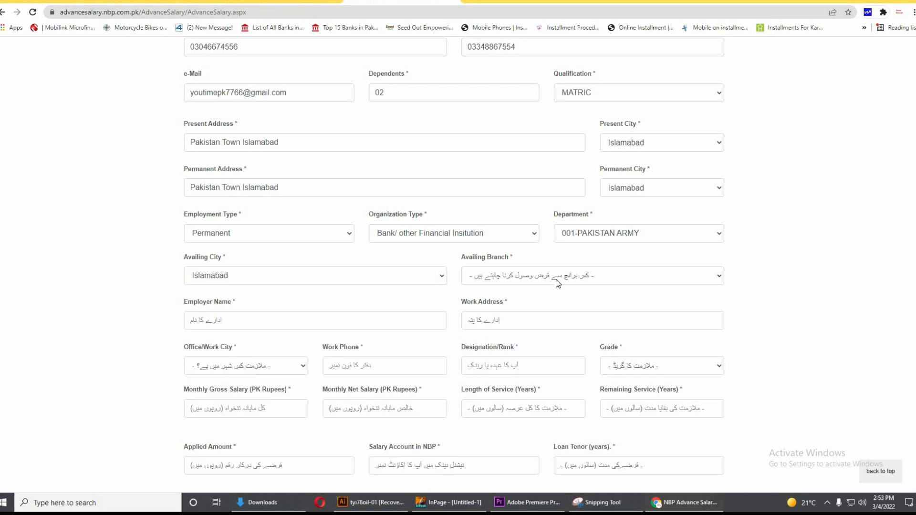
pyautogui.click(581, 278)
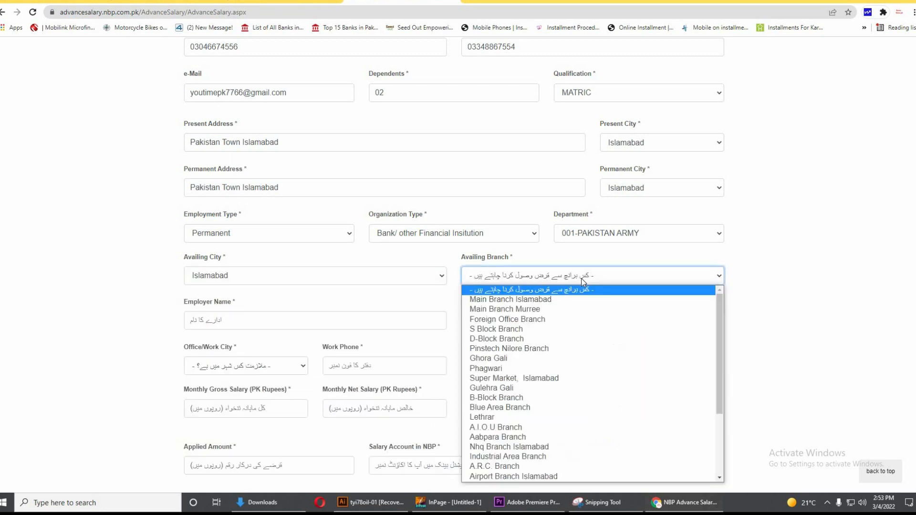
pyautogui.click(542, 300)
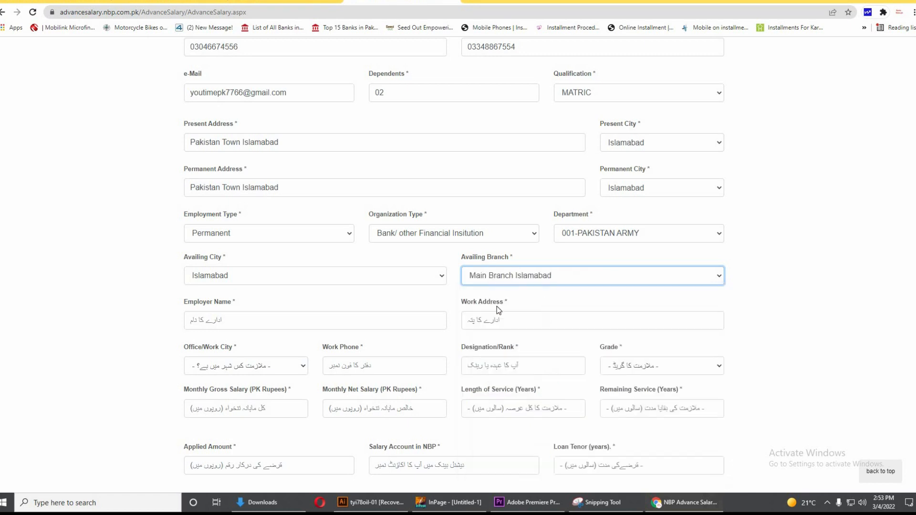
# Enter CPlus as the employer name
pyautogui.click(268, 324)
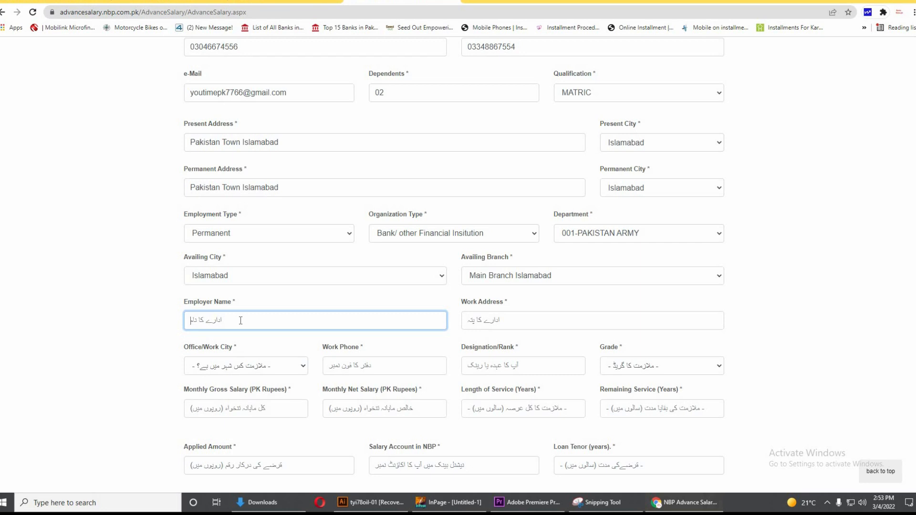
pyautogui.write('CPlus')
pyautogui.click(546, 316)
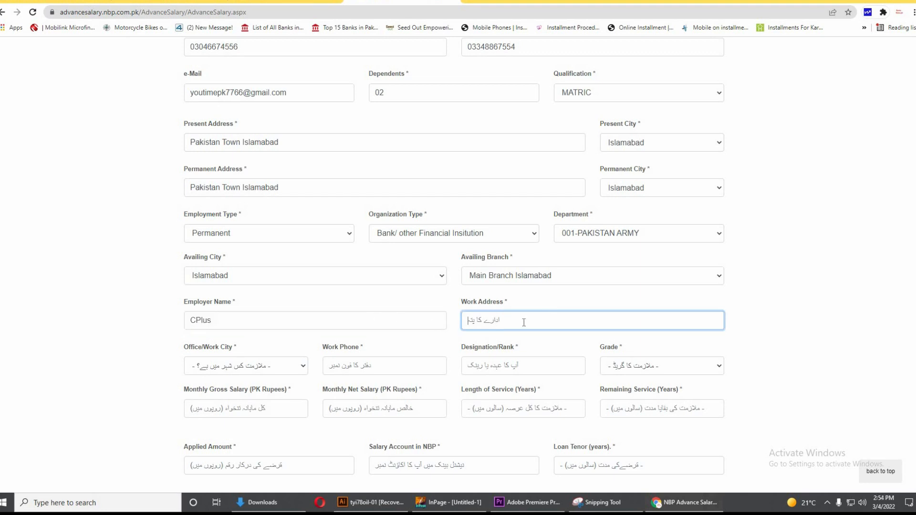
pyautogui.click(258, 371)
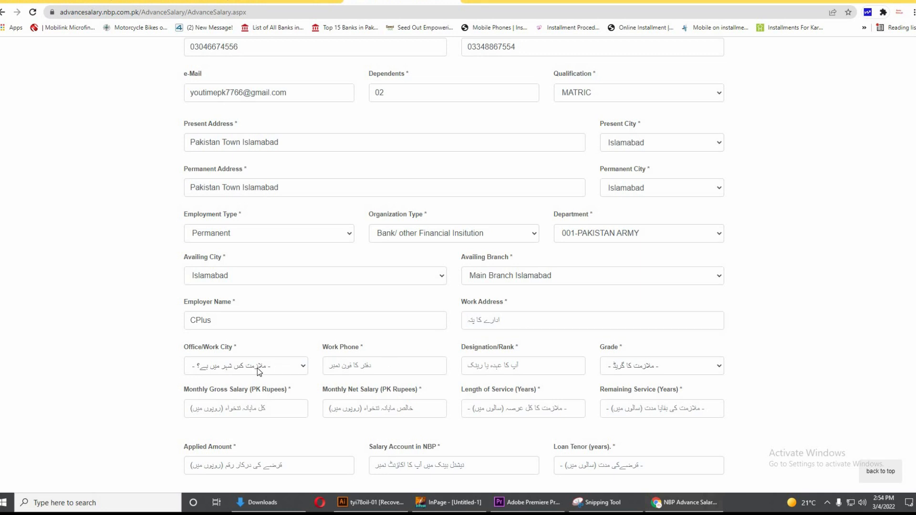
# Leave office city, work phone and designation blank and select GRADE-1 as the grade
pyautogui.click(257, 368)
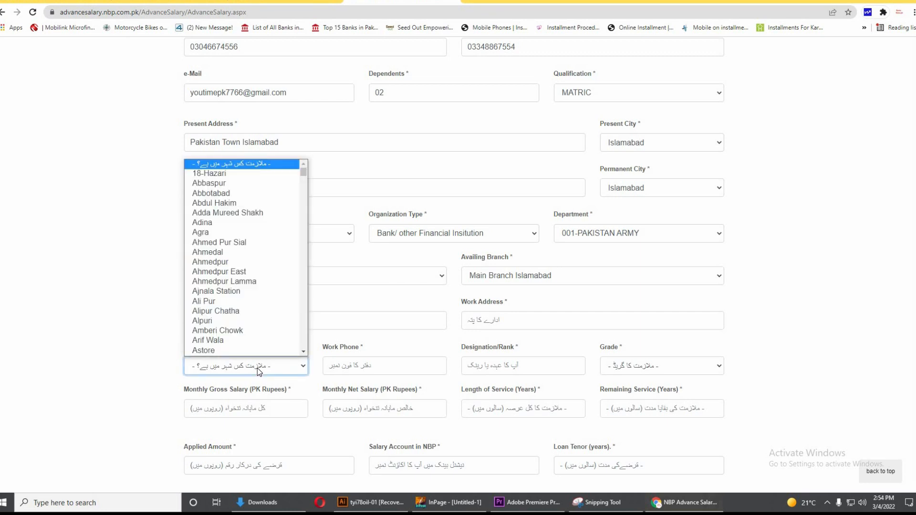
pyautogui.click(117, 383)
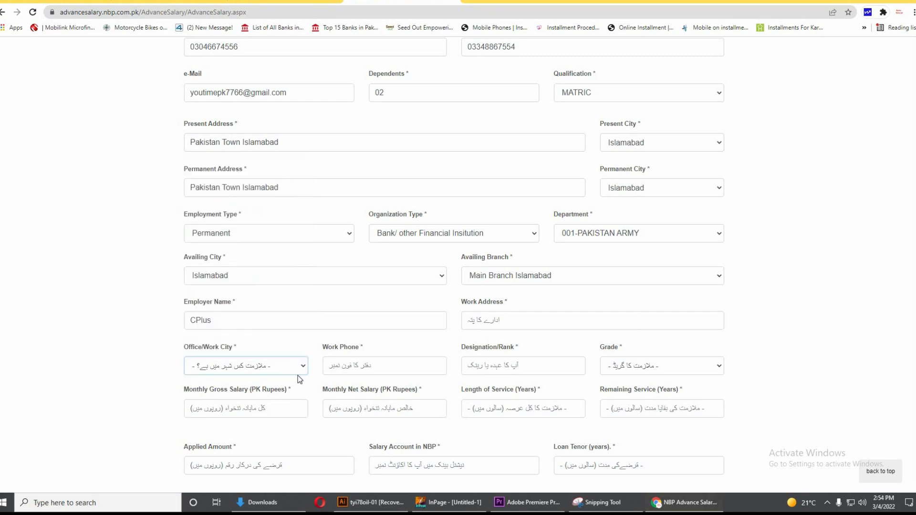
pyautogui.click(368, 366)
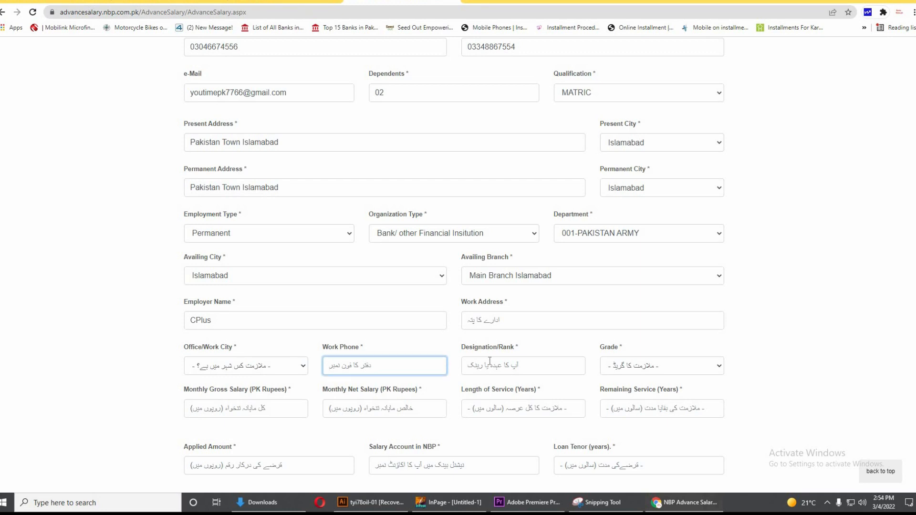
pyautogui.click(527, 360)
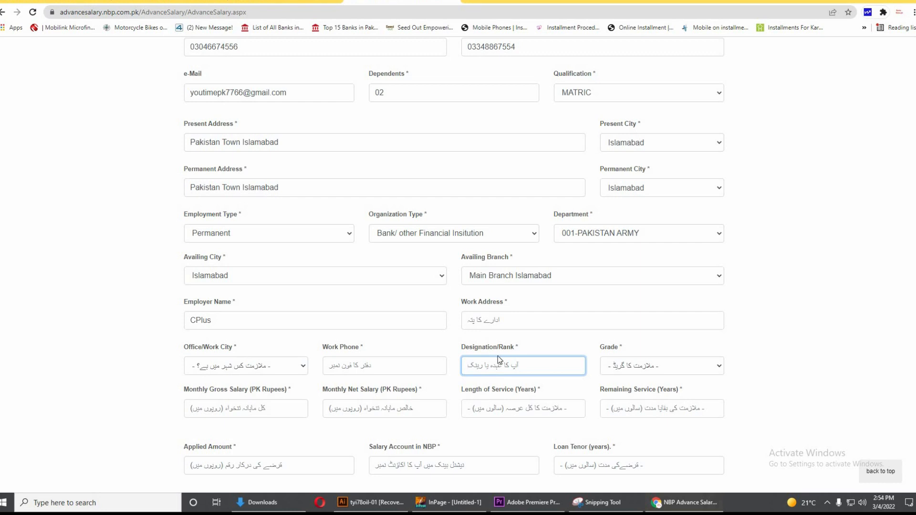
pyautogui.click(661, 371)
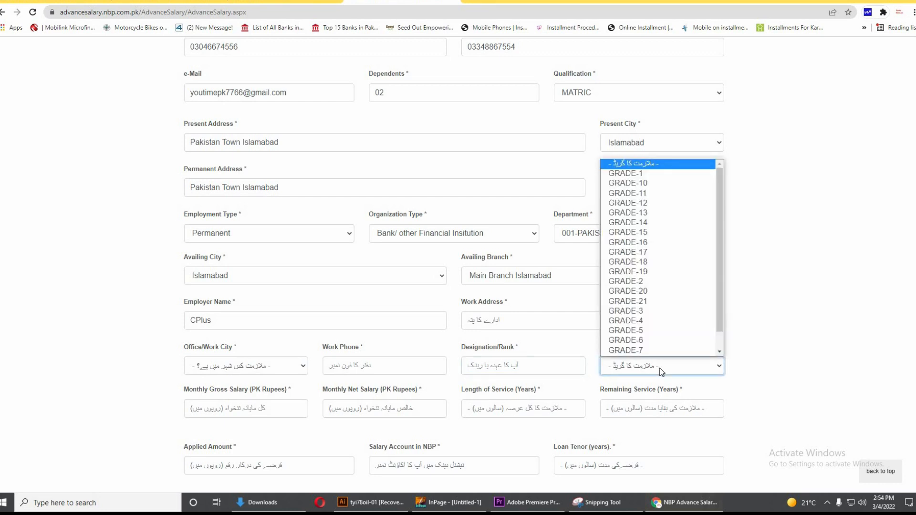
pyautogui.click(655, 178)
pyautogui.scroll(-1, 258, 359)
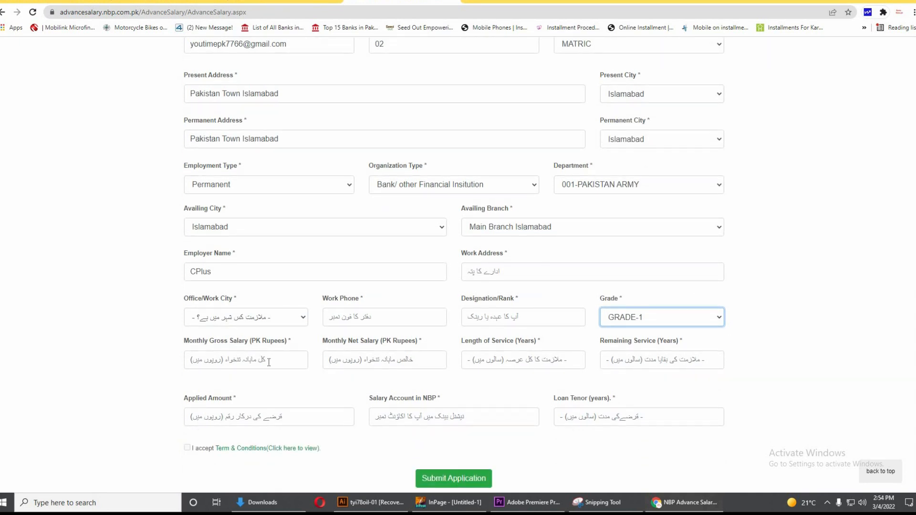
pyautogui.click(269, 362)
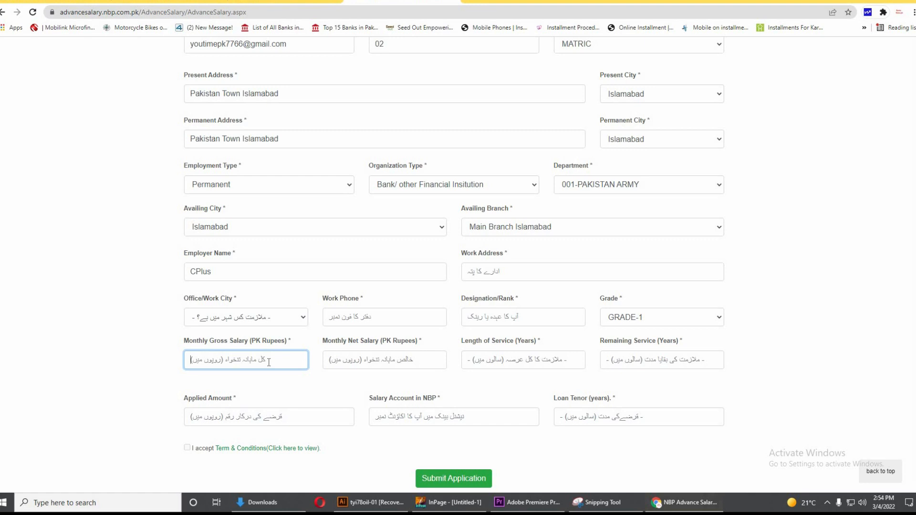
pyautogui.click(413, 364)
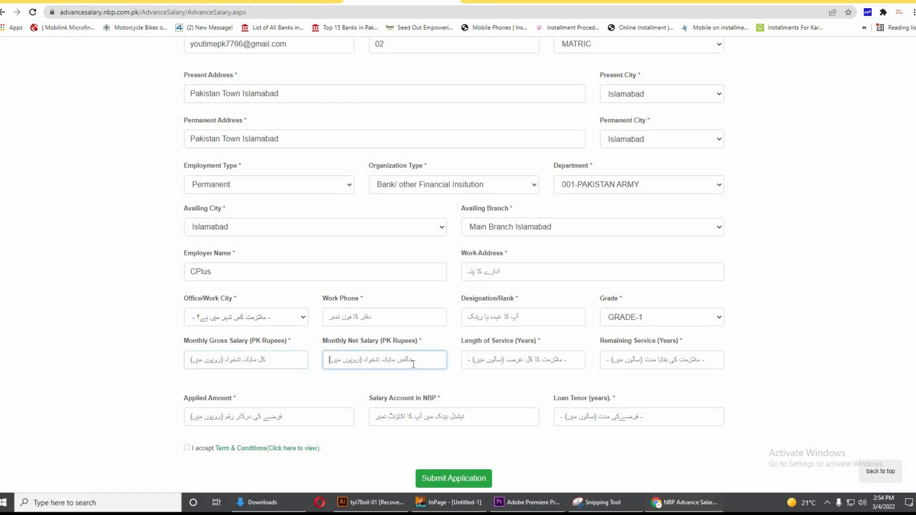
pyautogui.click(526, 364)
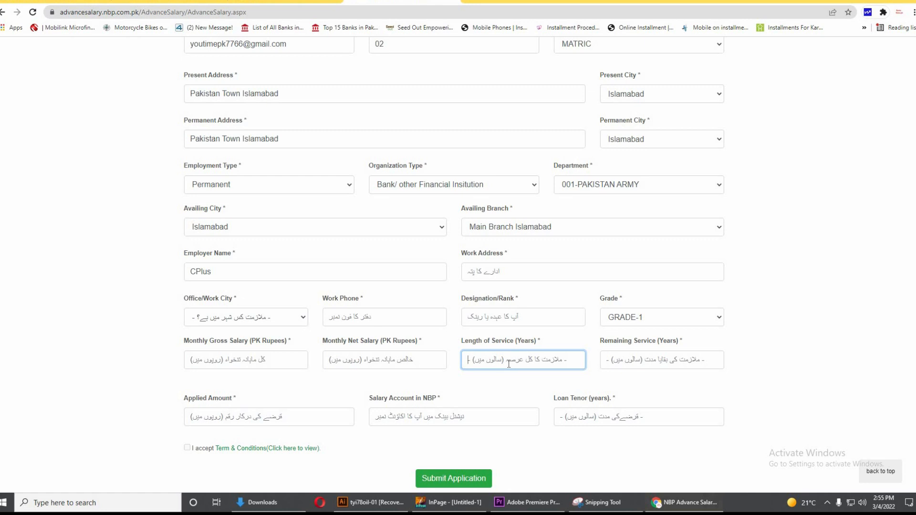
pyautogui.click(692, 368)
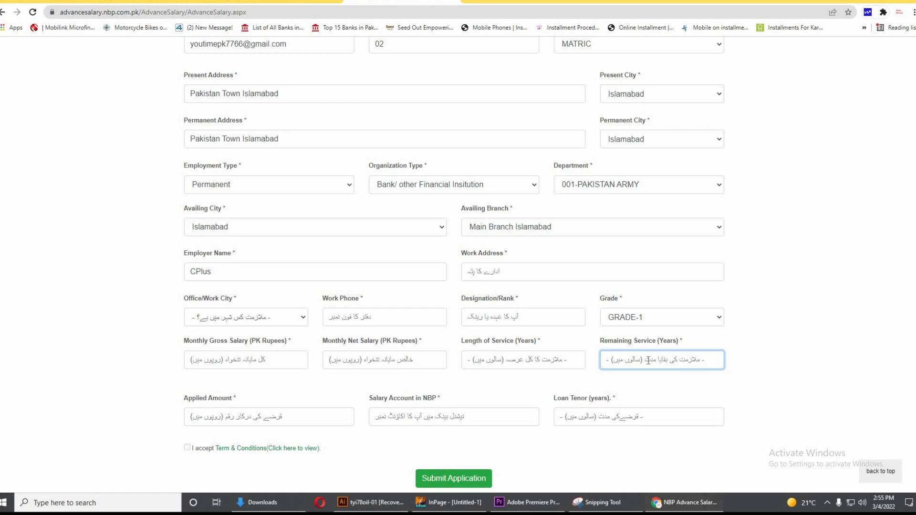
pyautogui.click(252, 424)
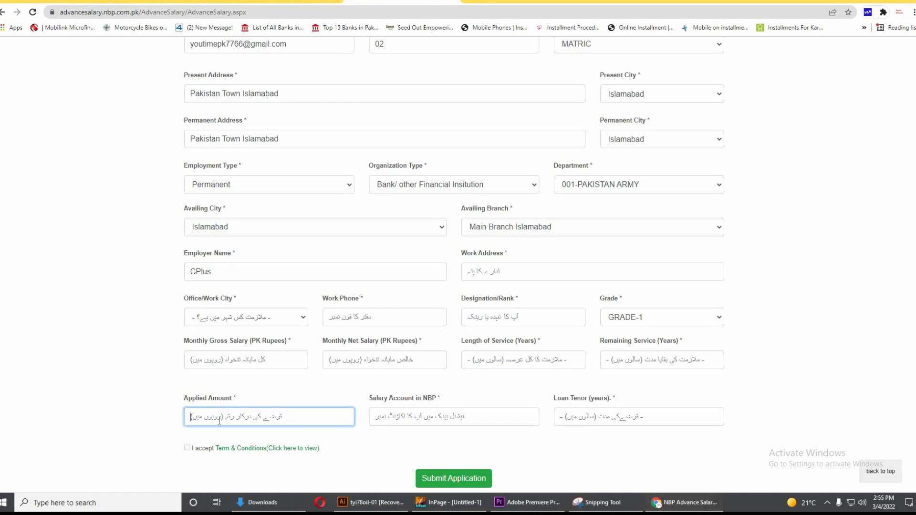
pyautogui.click(469, 418)
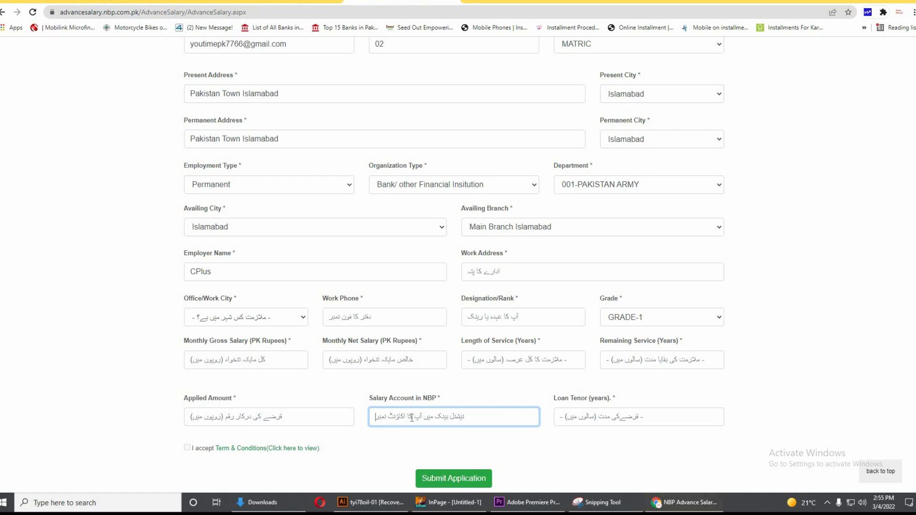
pyautogui.click(639, 420)
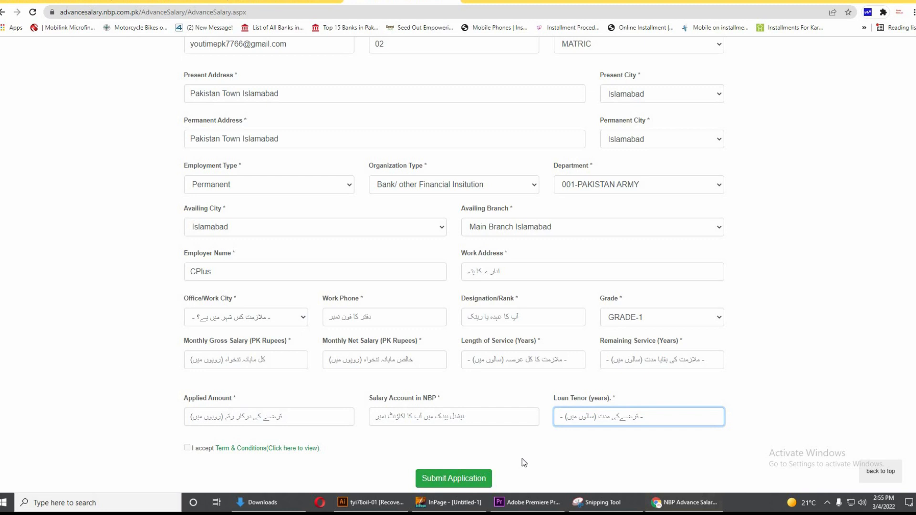
pyautogui.scroll(7, 525, 458)
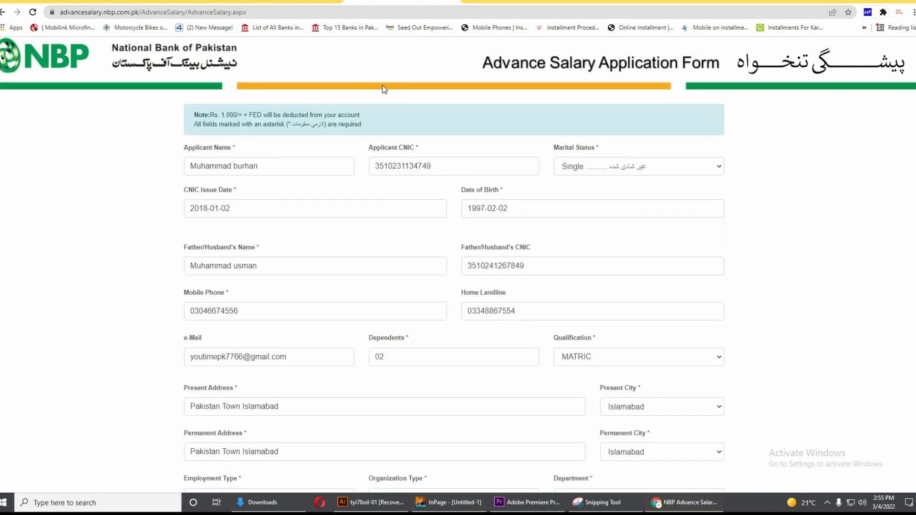
# Go to the Advance Salary Terms and Conditions tab and launch the Installment Calculator page
pyautogui.click(286, 6)
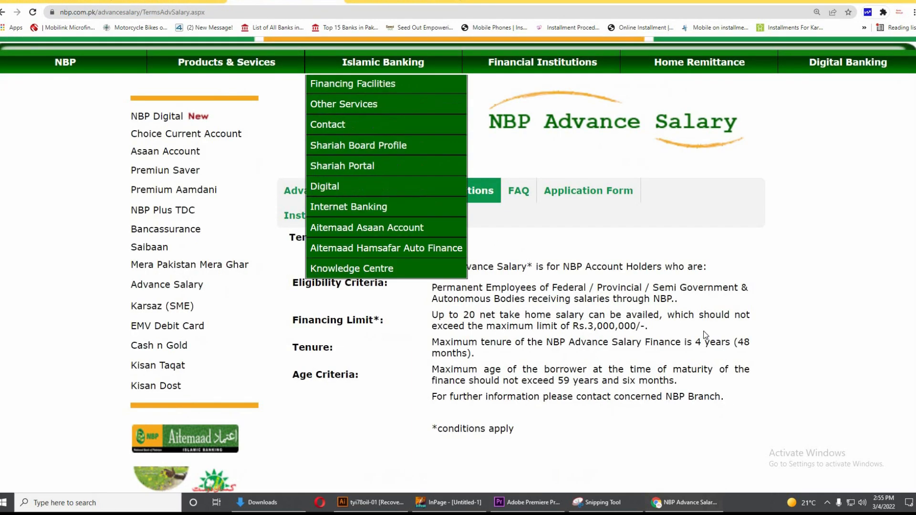
pyautogui.scroll(-2, 667, 329)
pyautogui.scroll(5, 626, 319)
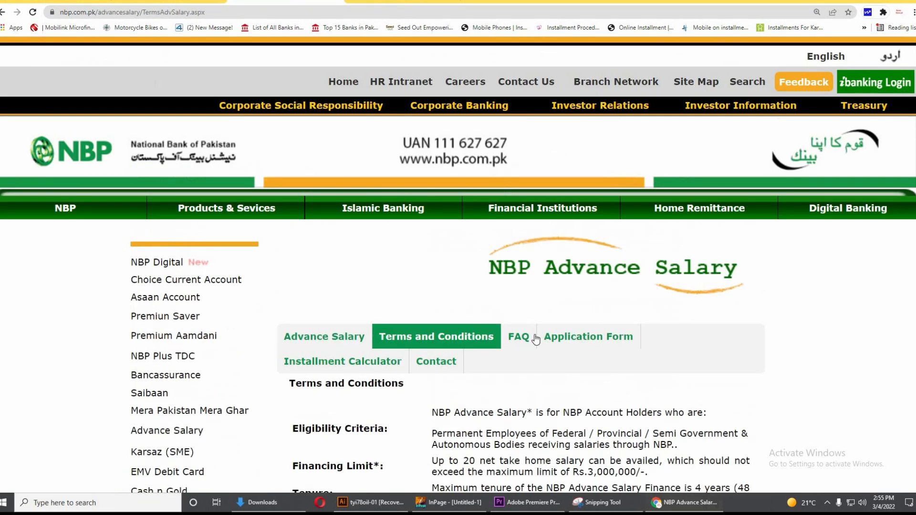
pyautogui.click(324, 355)
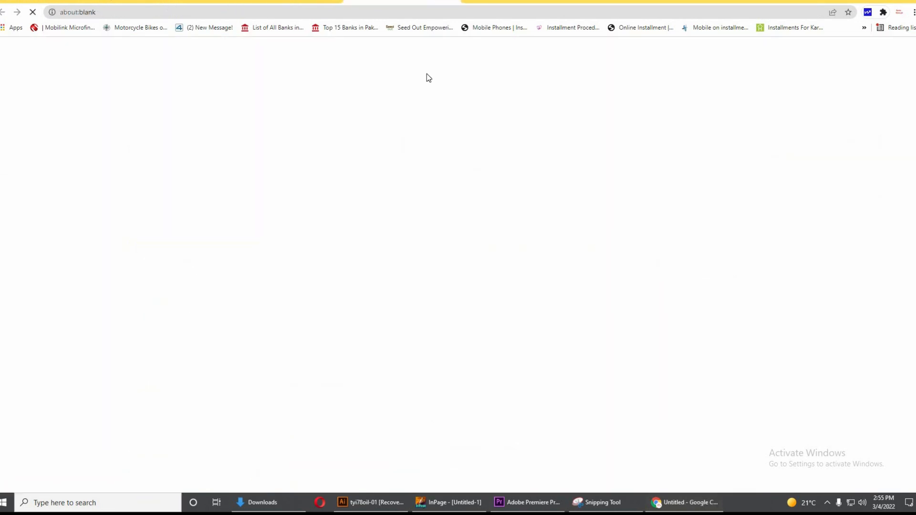
# Type 200000 into the Desired Loan Amount field of the Installment Calculator
pyautogui.scroll(-2, 468, 324)
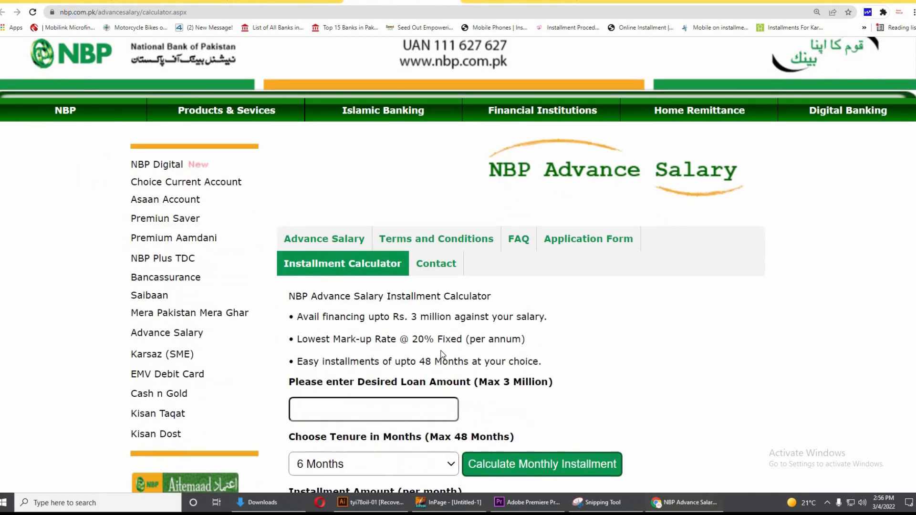
pyautogui.scroll(-1, 442, 355)
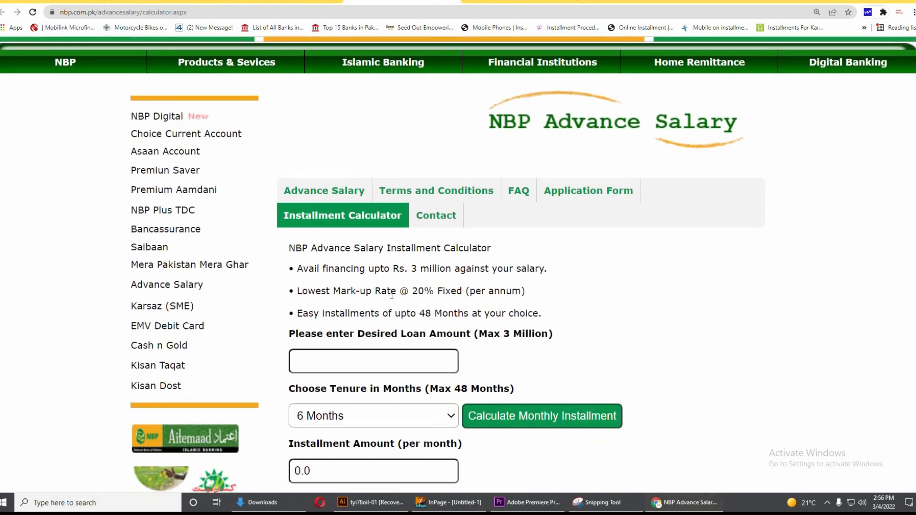
pyautogui.moveTo(450, 291); pyautogui.dragTo(295, 291)
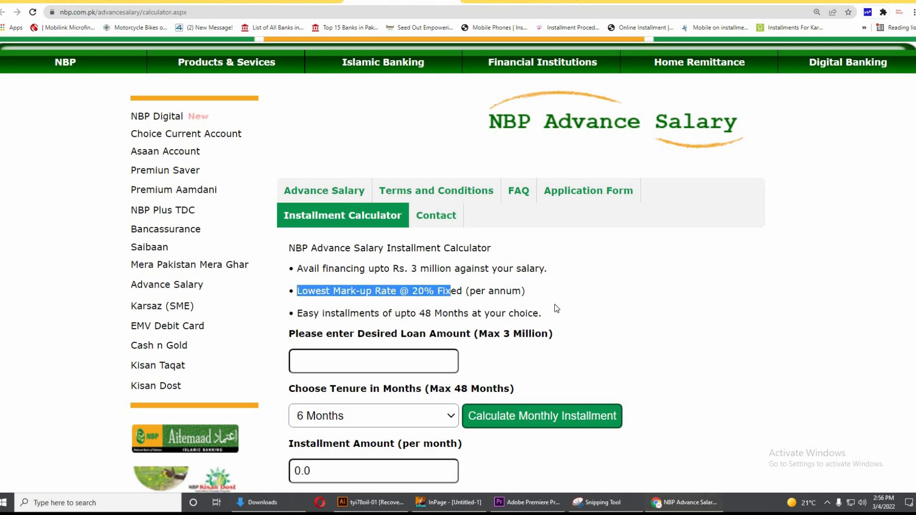
pyautogui.scroll(-2, 299, 277)
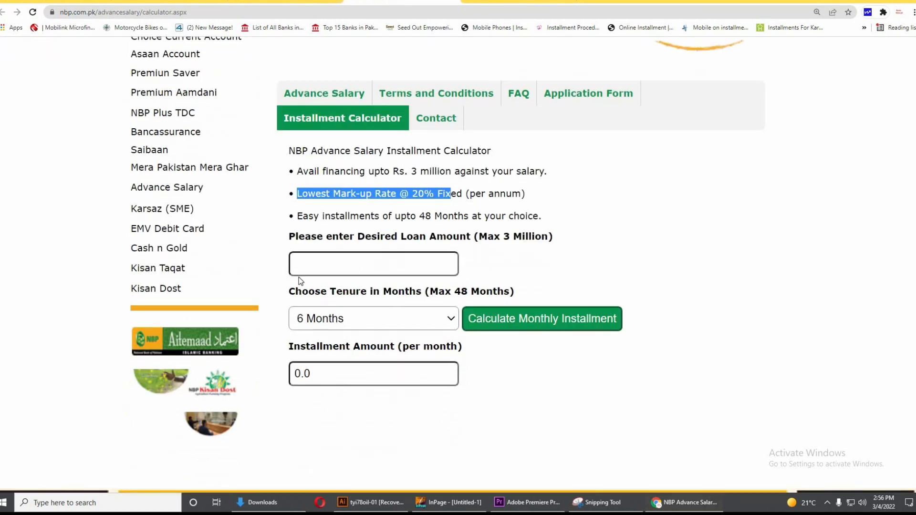
pyautogui.click(345, 265)
pyautogui.click(348, 370)
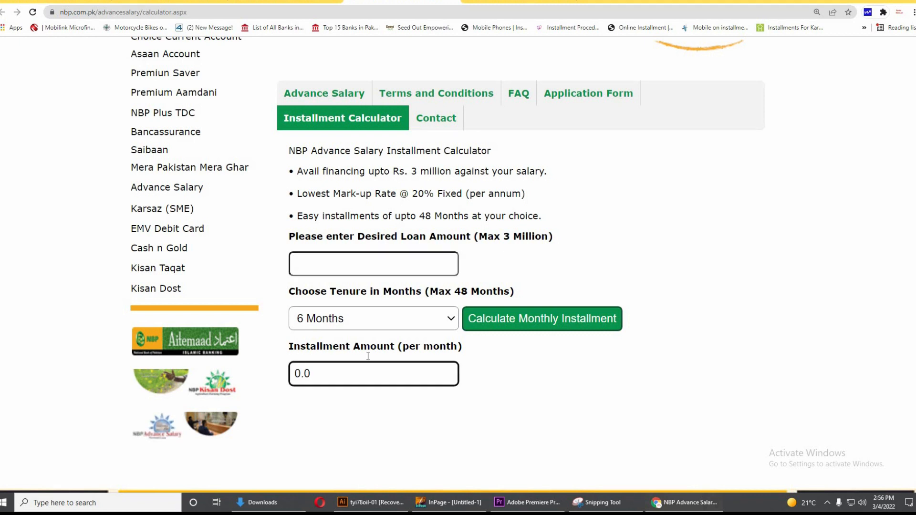
pyautogui.click(689, 247)
pyautogui.click(347, 265)
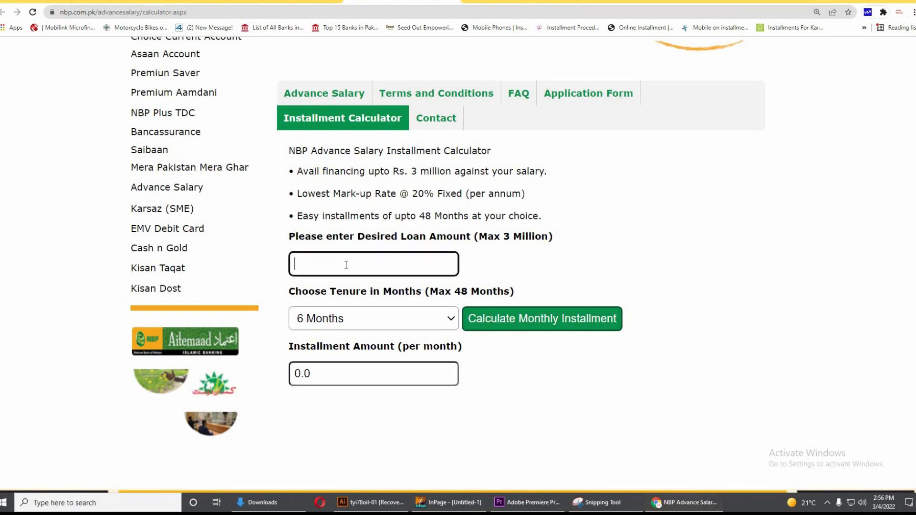
pyautogui.write('2')
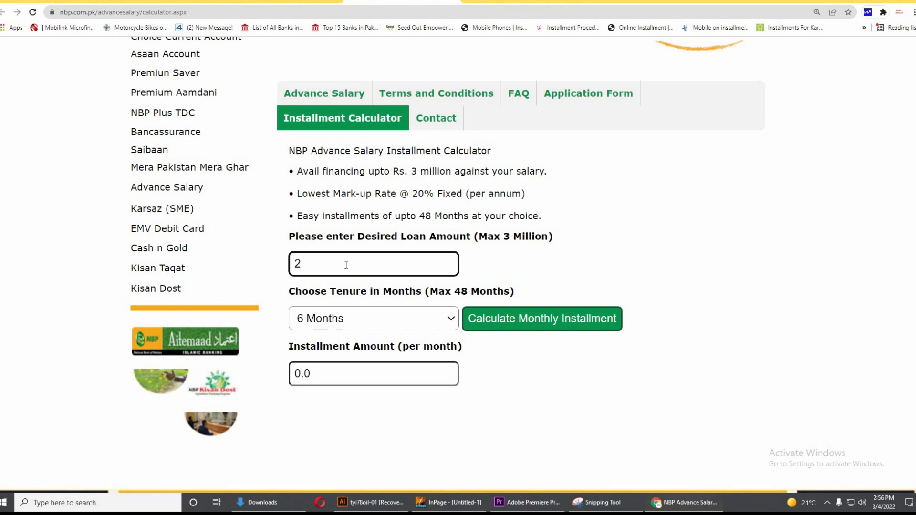
pyautogui.write('00000')
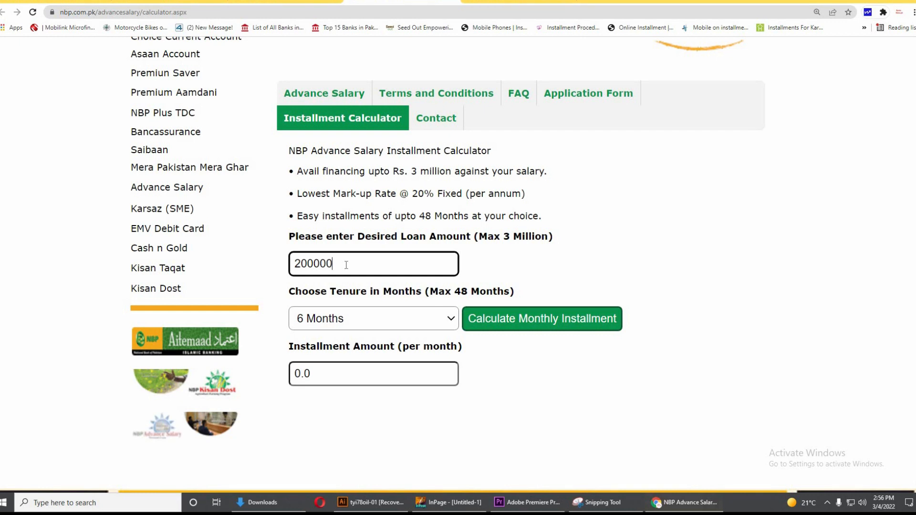
# Calculate the monthly installment with a 48-month tenure, giving 6086
pyautogui.click(517, 322)
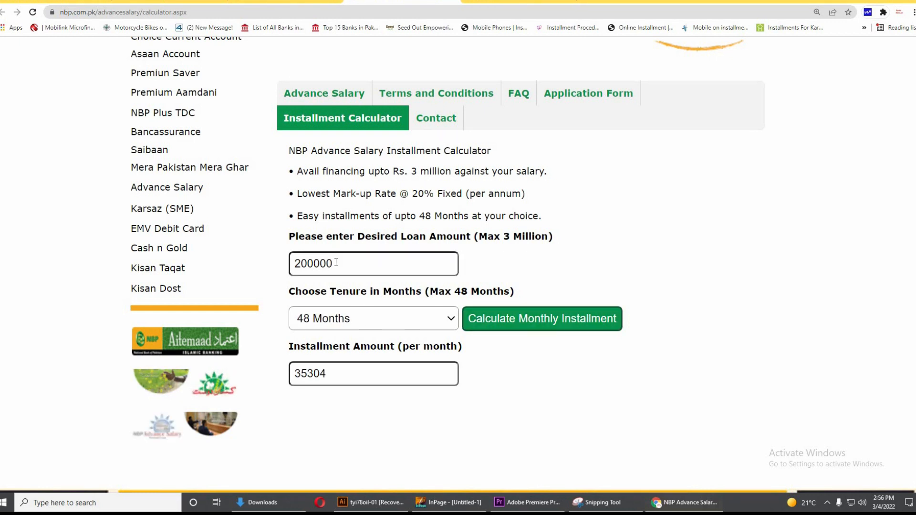
pyautogui.click(380, 316)
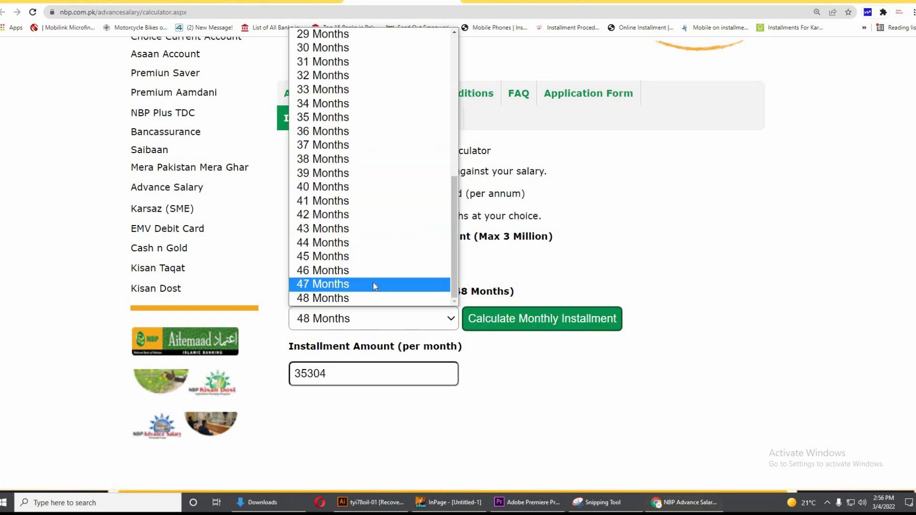
pyautogui.click(348, 294)
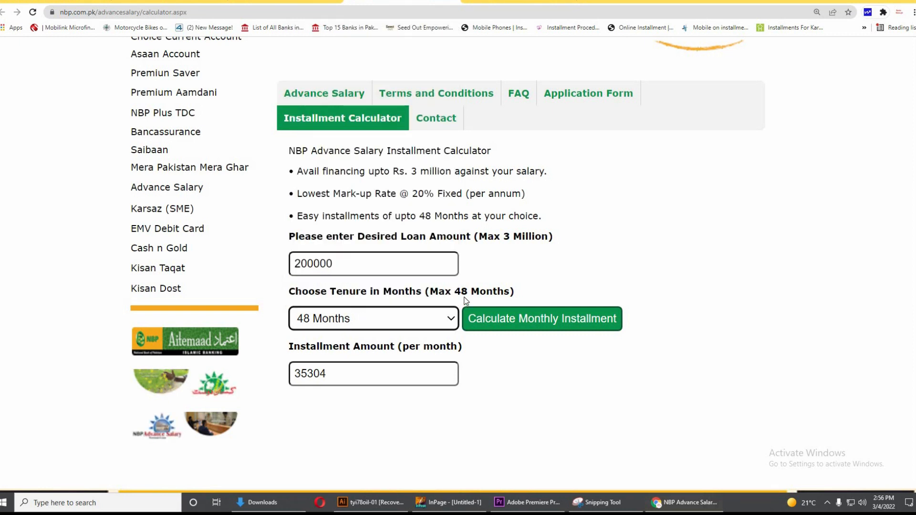
pyautogui.moveTo(486, 291); pyautogui.dragTo(509, 289)
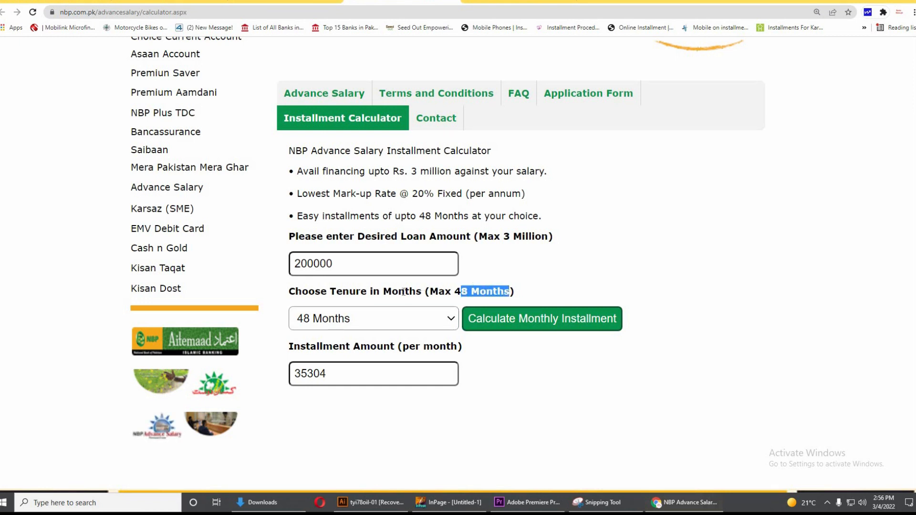
pyautogui.click(352, 318)
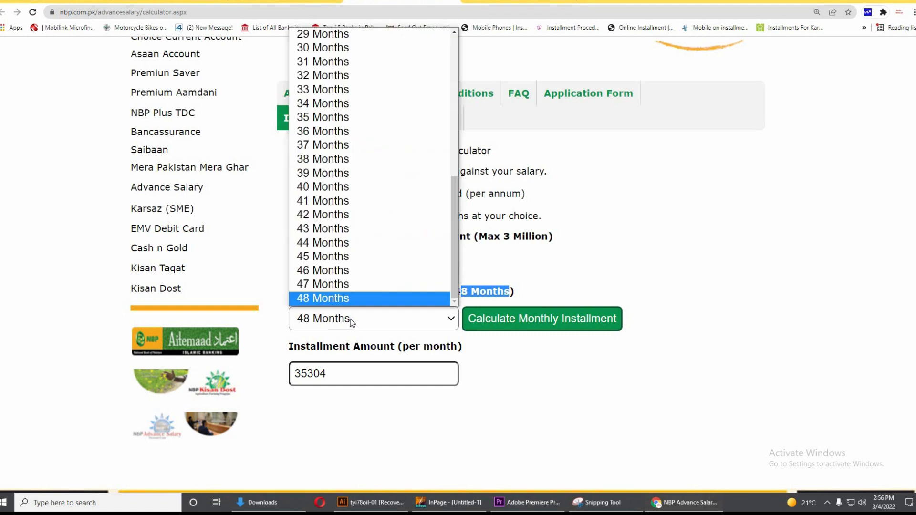
pyautogui.click(545, 353)
pyautogui.click(538, 324)
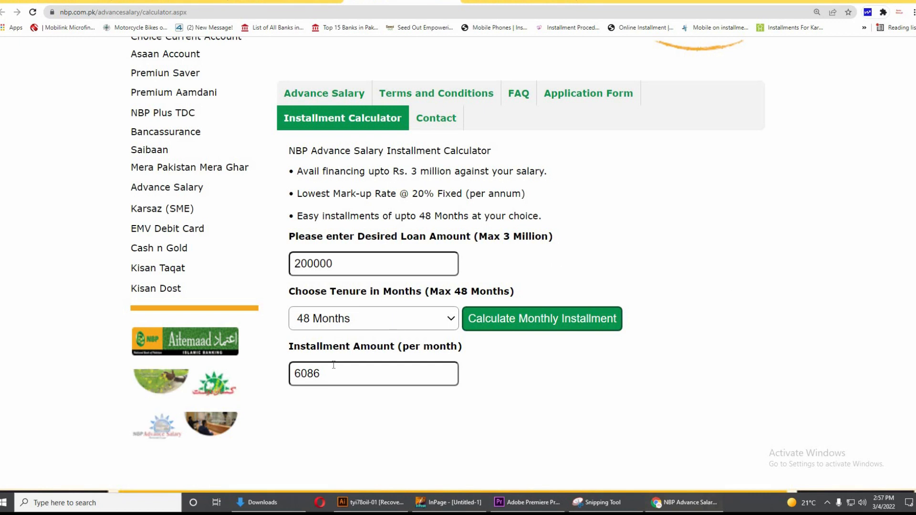
pyautogui.scroll(2, 451, 300)
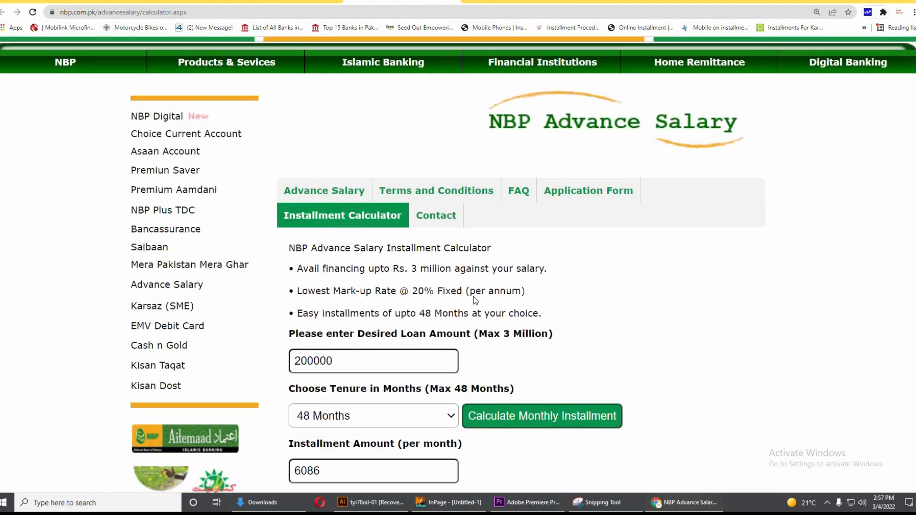
pyautogui.scroll(1, 649, 307)
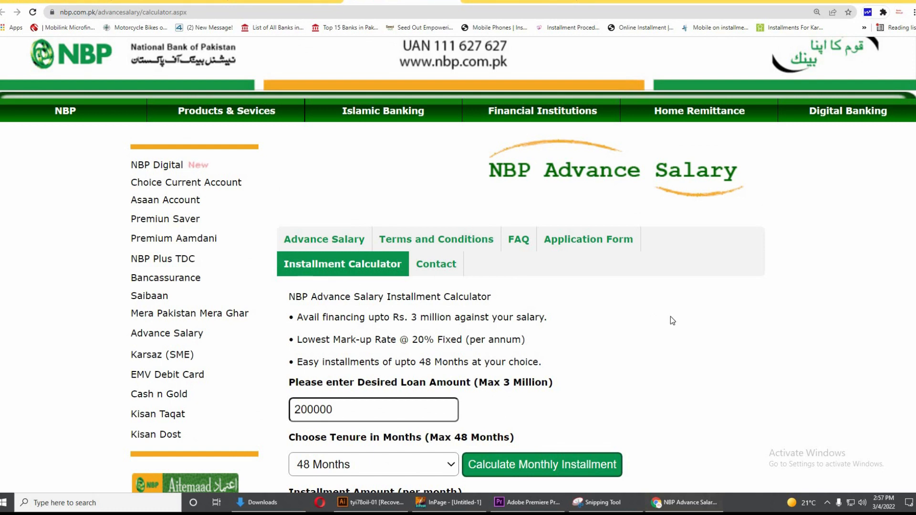
pyautogui.scroll(2, 671, 317)
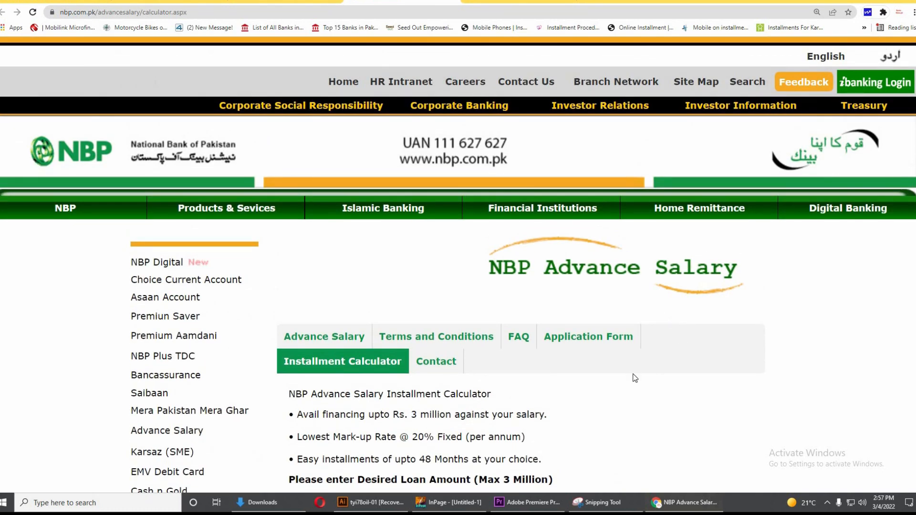
pyautogui.scroll(-1, 634, 378)
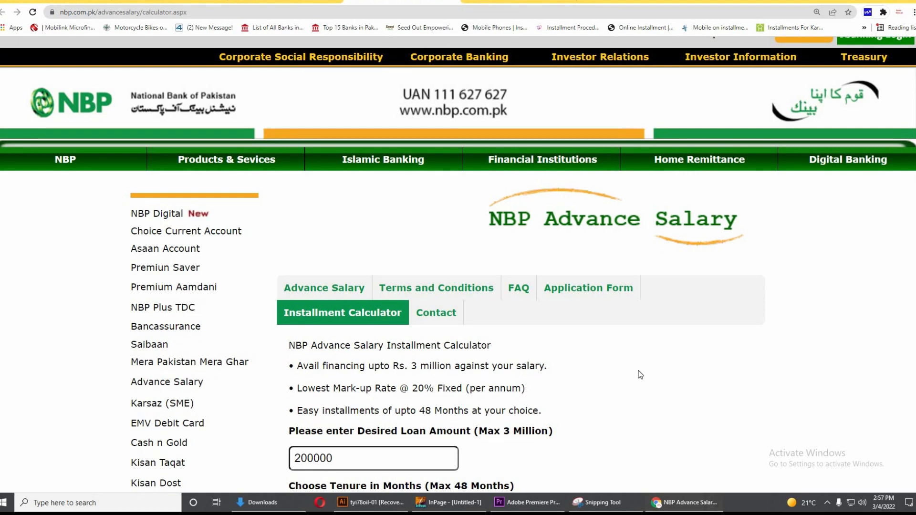
pyautogui.scroll(1, 640, 374)
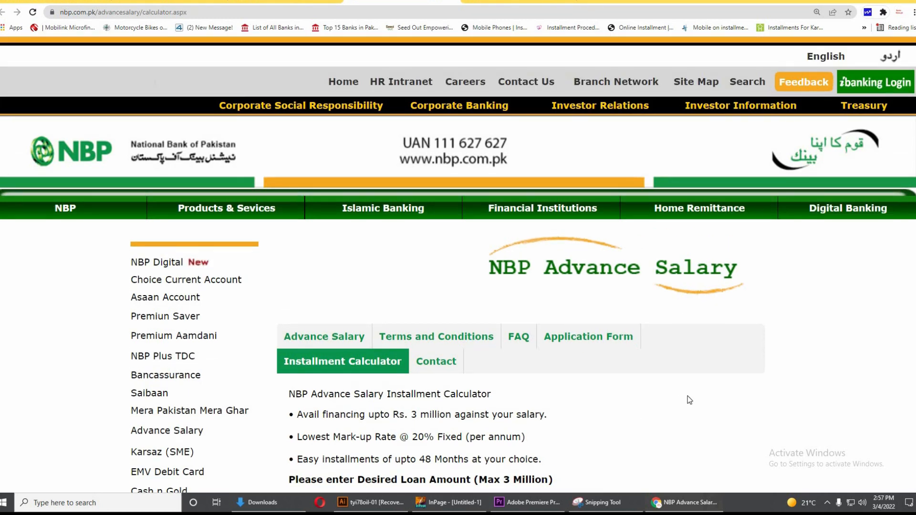